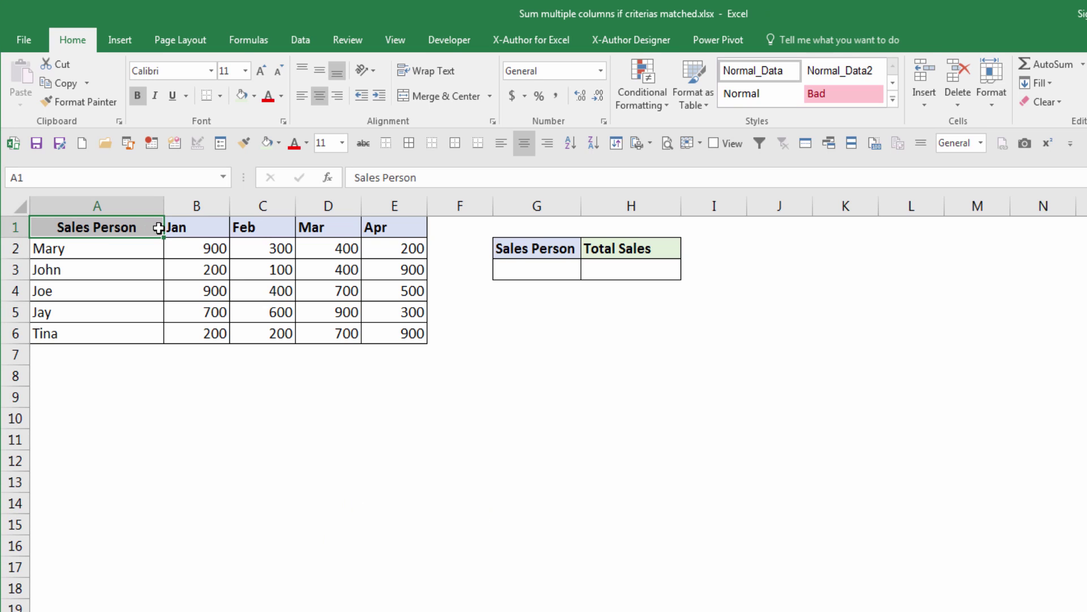
# Look over the Jan–Apr headers, the sales person names A2:A6, and the empty lookup cells G3 and H3
pyautogui.moveTo(172, 227); pyautogui.dragTo(371, 227)
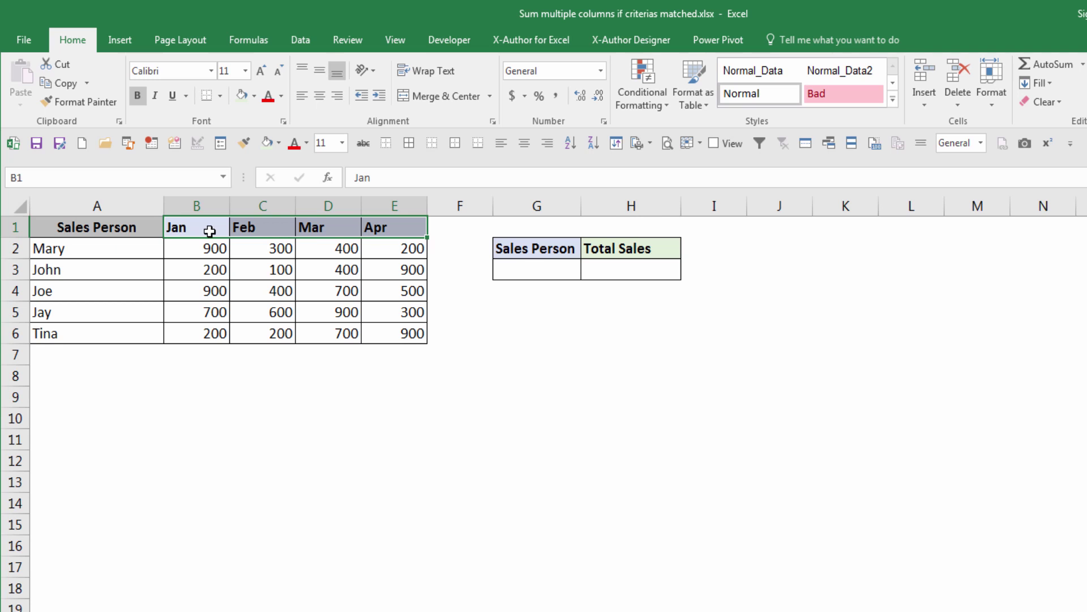
pyautogui.click(380, 226)
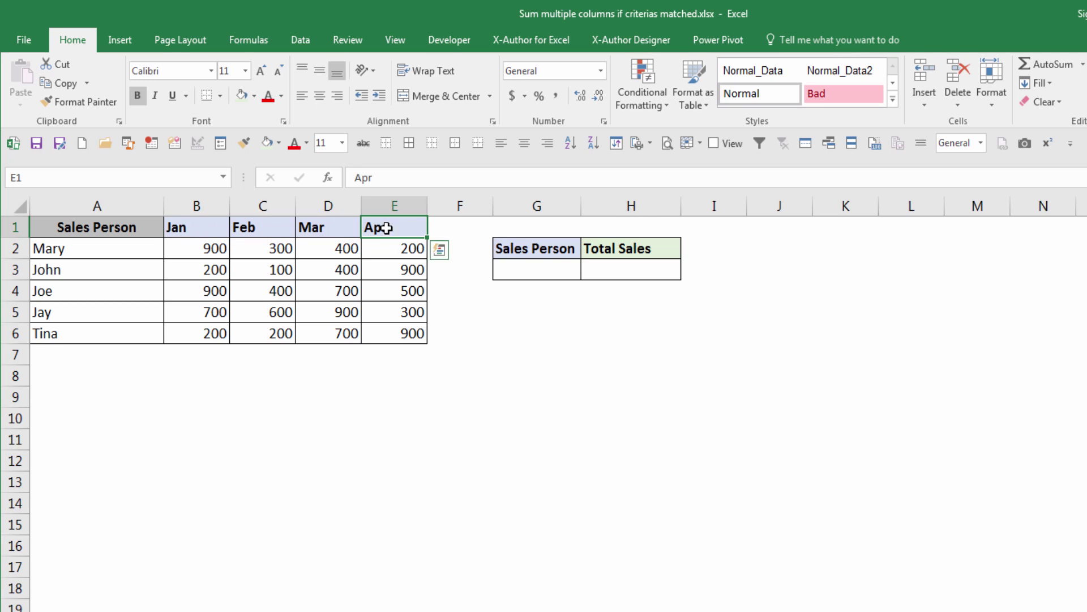
pyautogui.click(121, 248)
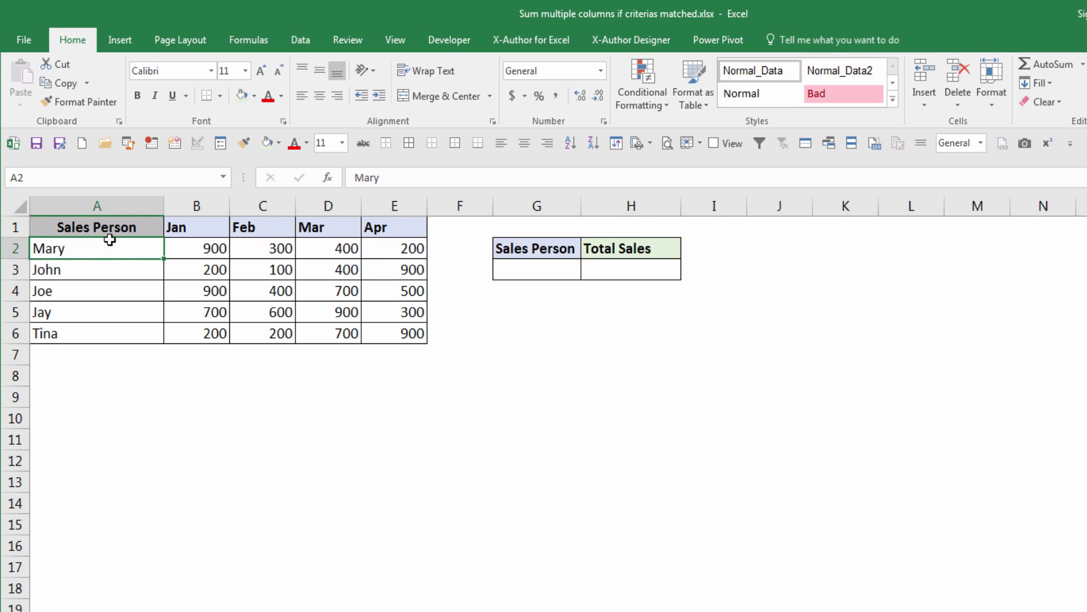
pyautogui.moveTo(89, 329); pyautogui.dragTo(100, 254)
pyautogui.click(258, 257)
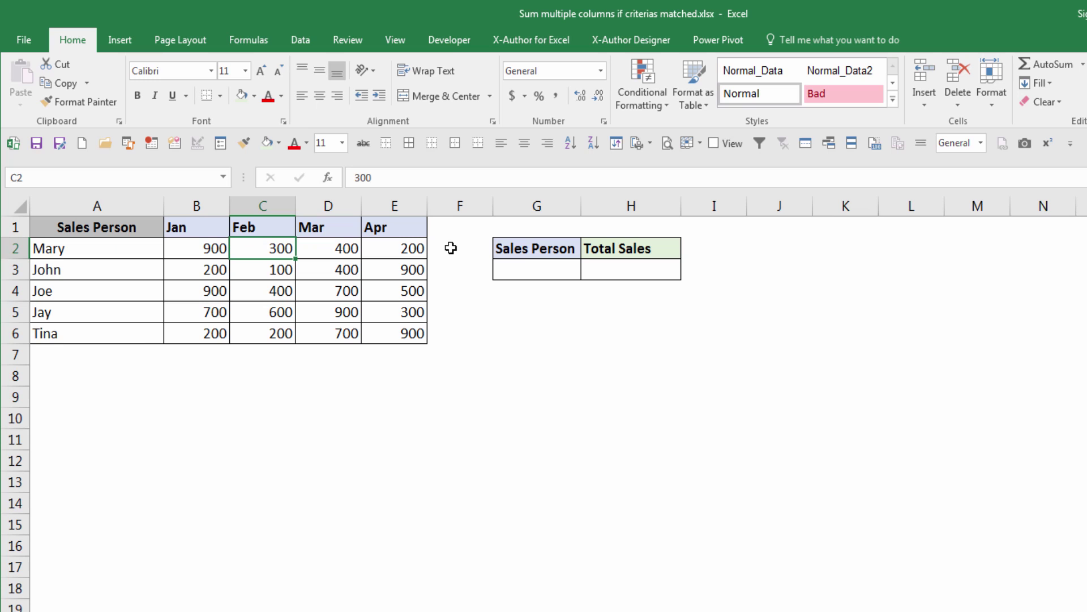
pyautogui.click(611, 272)
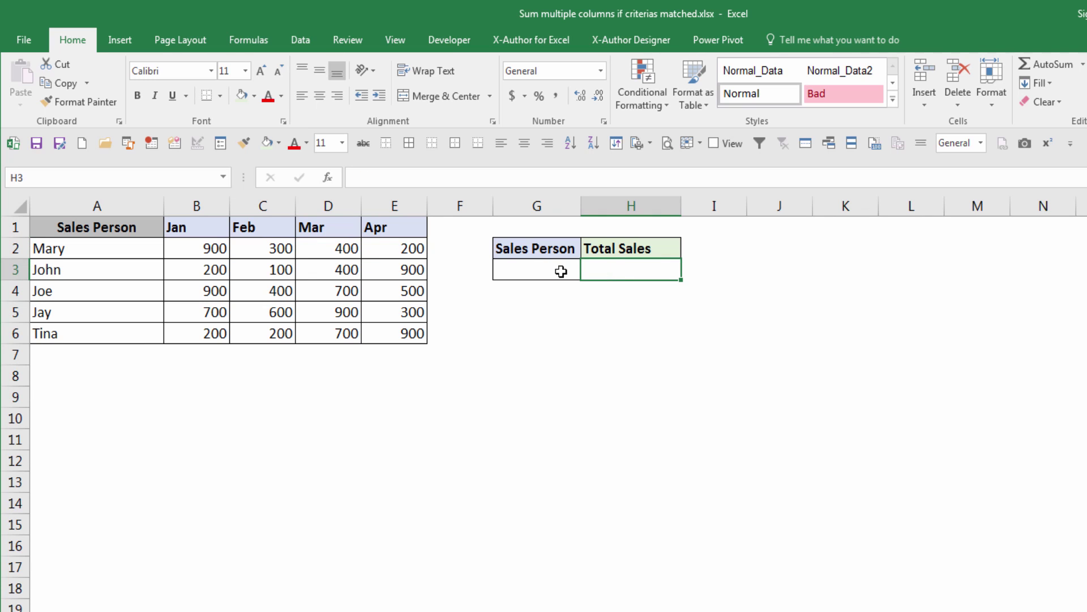
pyautogui.click(544, 270)
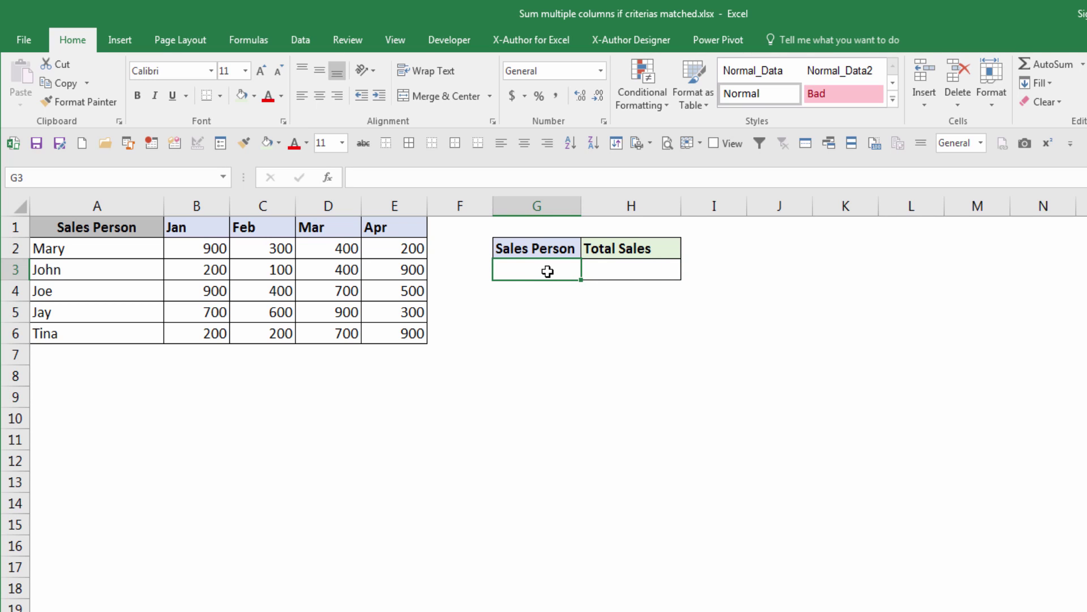
# Enter =SUM(B2:E2) in F2 as a check total, giving 1800 for Mary
pyautogui.click(640, 274)
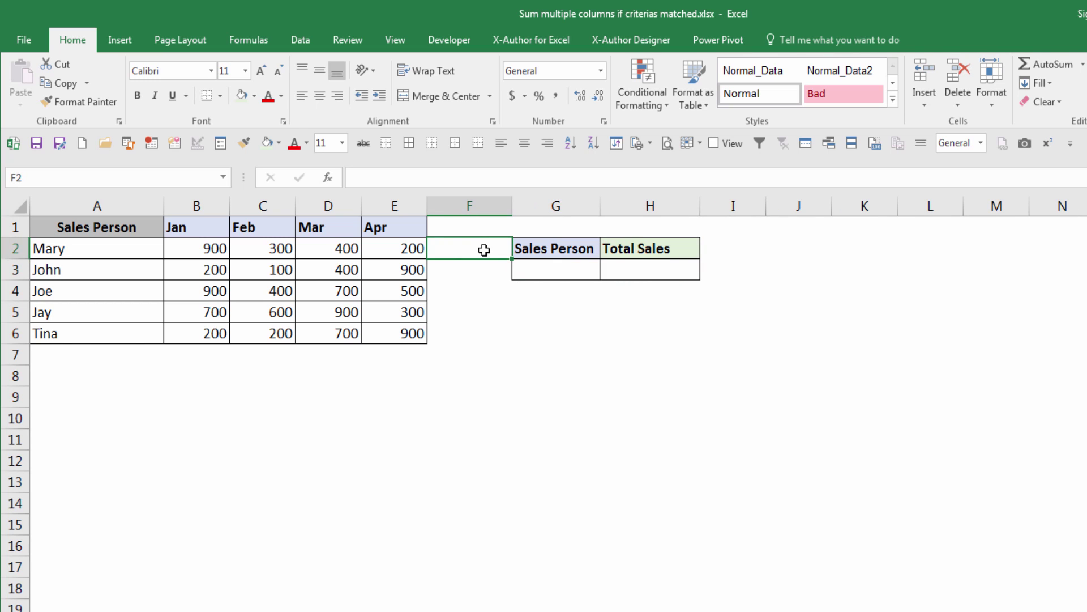
pyautogui.write('=sum')
pyautogui.press('Tab')
pyautogui.press('Left')
pyautogui.press('Left')
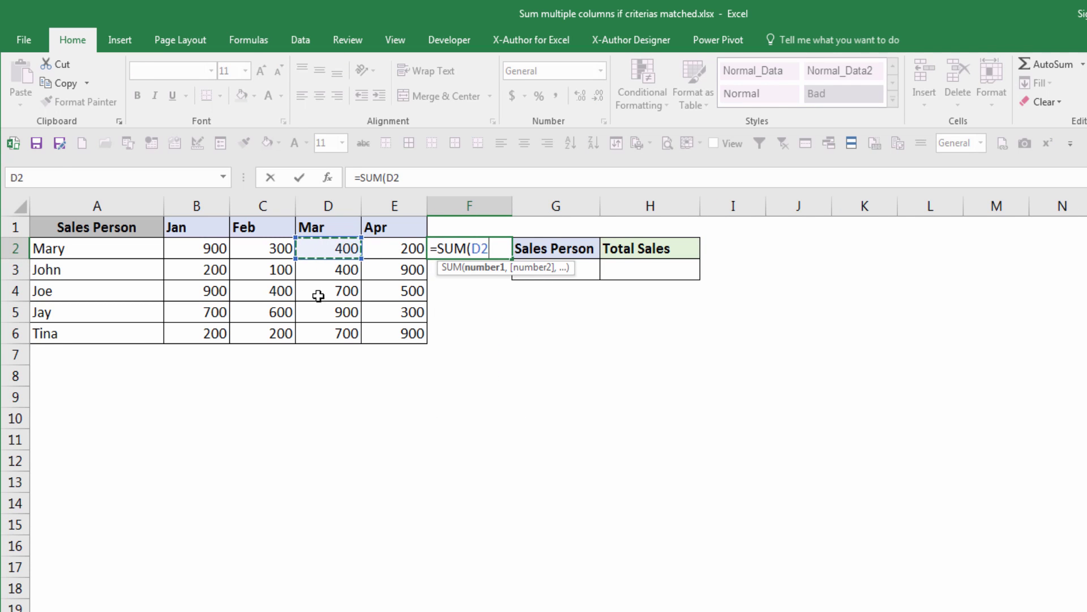
pyautogui.moveTo(214, 247); pyautogui.dragTo(373, 245)
pyautogui.write(')')
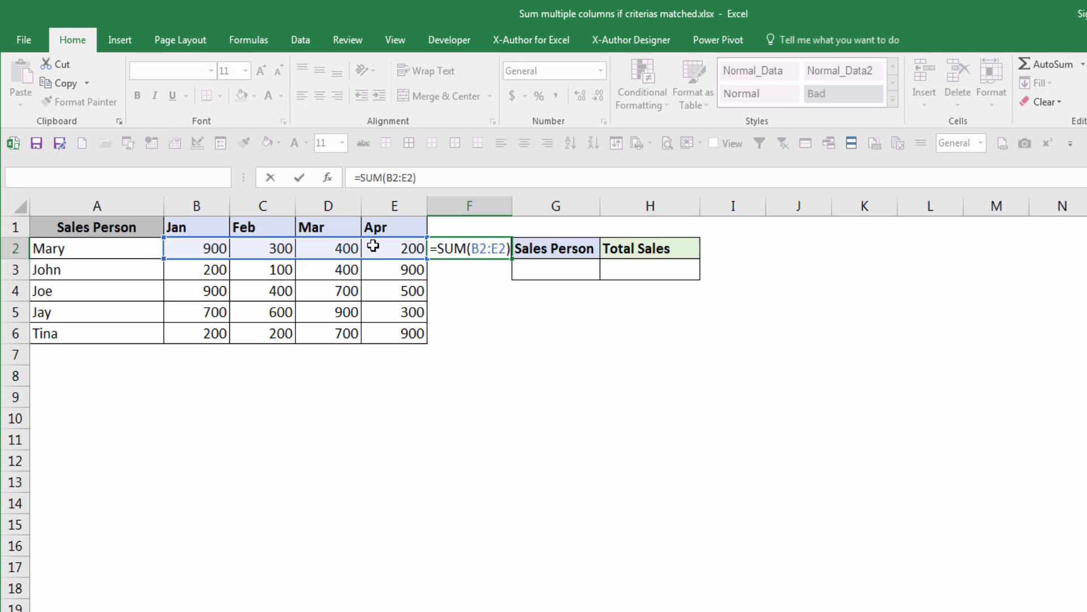
pyautogui.press('Return')
# Fill the check totals down to F6 (1600, 2500, 2500, 2000), then clear column F
pyautogui.click(495, 247)
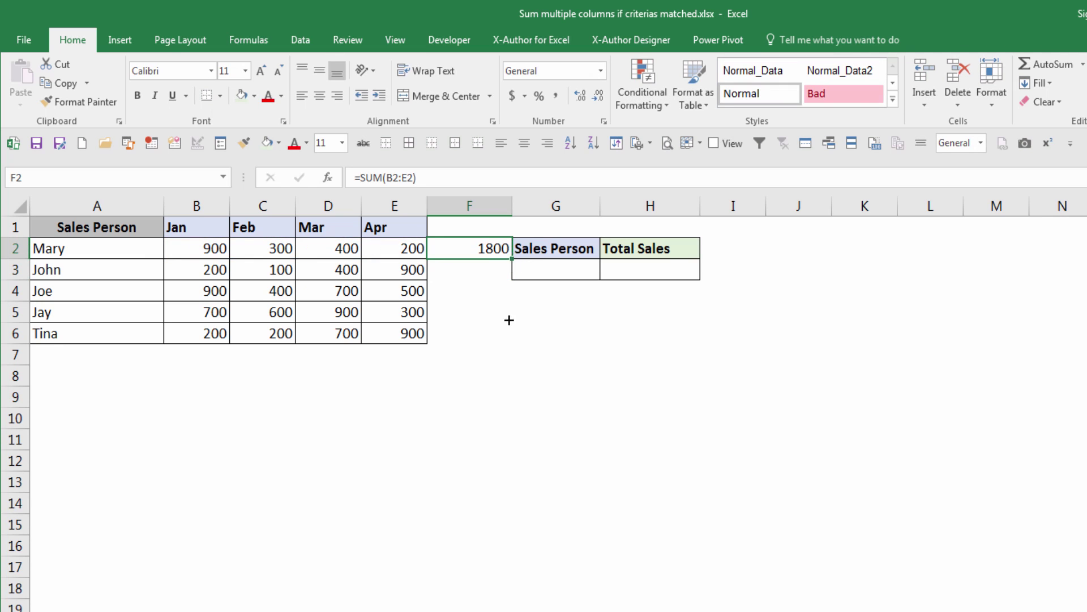
pyautogui.moveTo(510, 320); pyautogui.dragTo(508, 340)
pyautogui.click(486, 391)
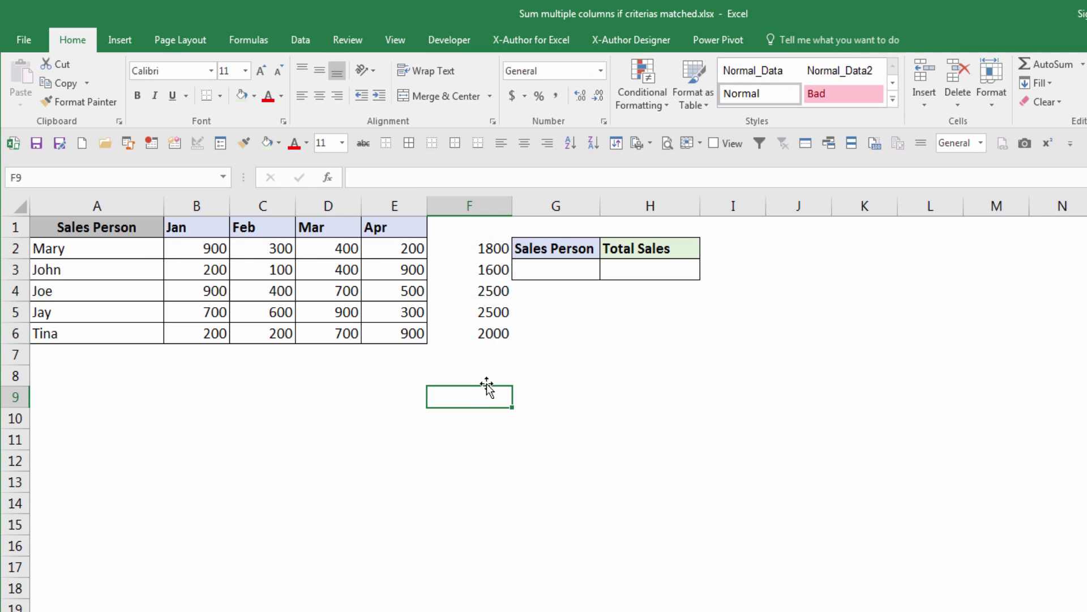
pyautogui.moveTo(474, 223)
pyautogui.mouseDown()
pyautogui.moveTo(445, 298)
pyautogui.moveTo(447, 322)
pyautogui.moveTo(466, 227)
pyautogui.mouseUp()
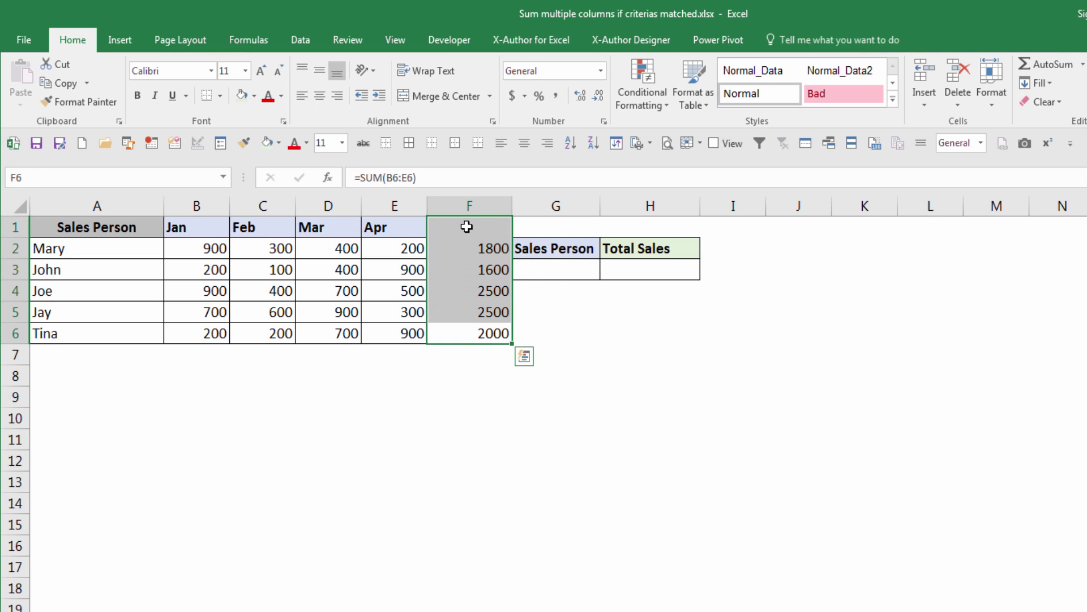
pyautogui.press('Delete')
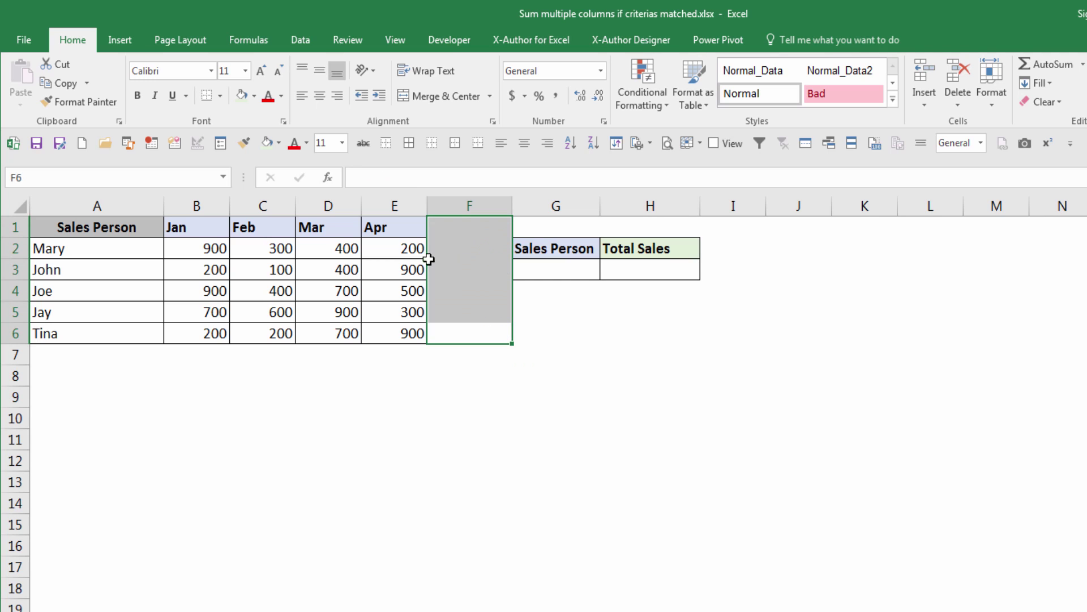
# Type Mary as the sales person in G3 and begin a =sump formula in H3
pyautogui.click(546, 264)
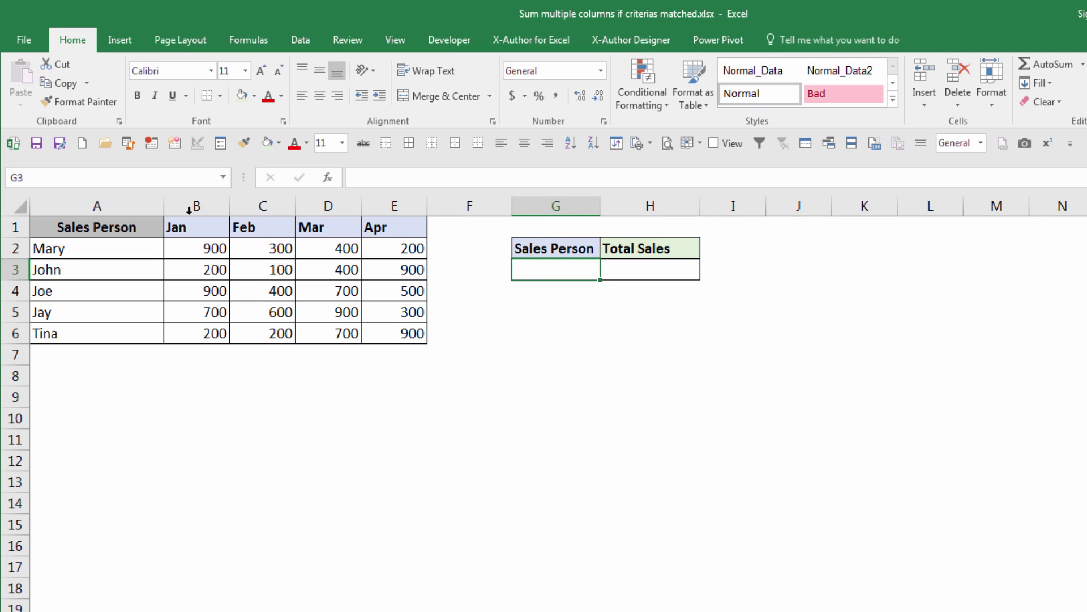
pyautogui.click(647, 265)
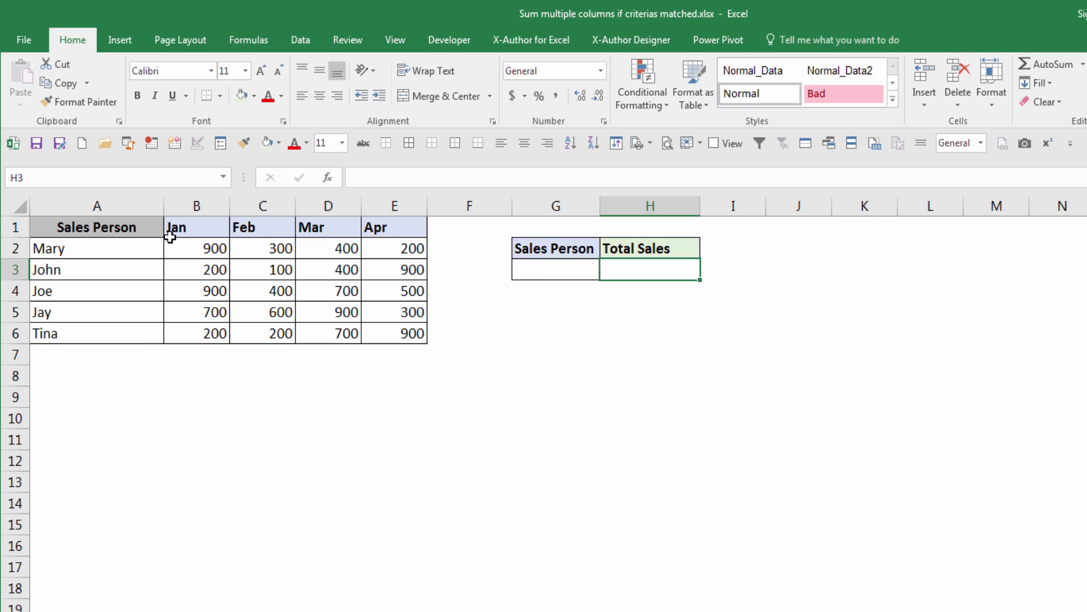
pyautogui.click(552, 271)
pyautogui.write('M')
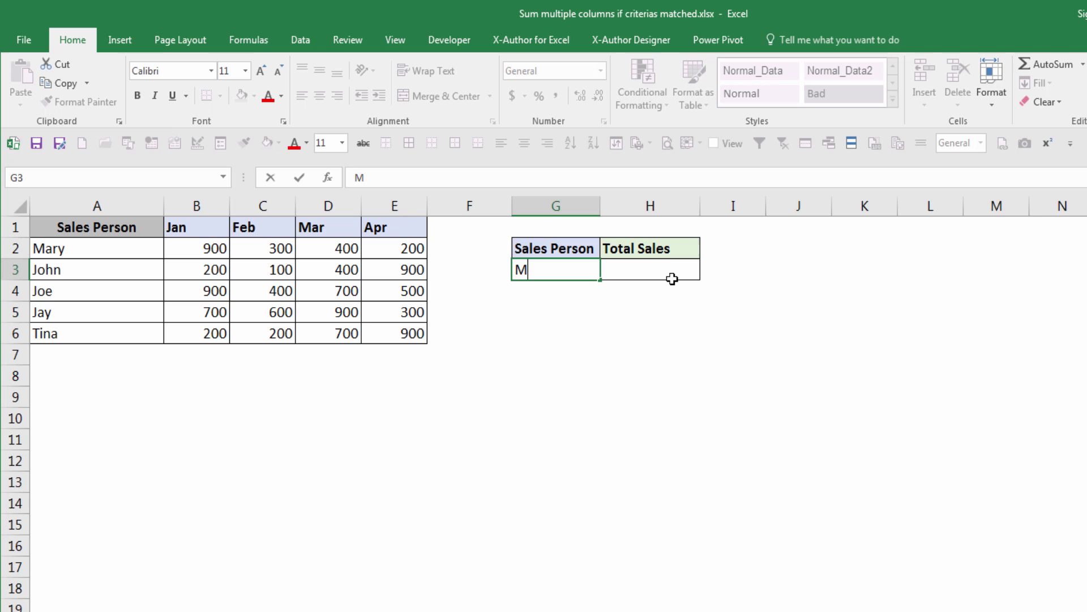
pyautogui.write('ary')
pyautogui.click(672, 278)
pyautogui.write('=')
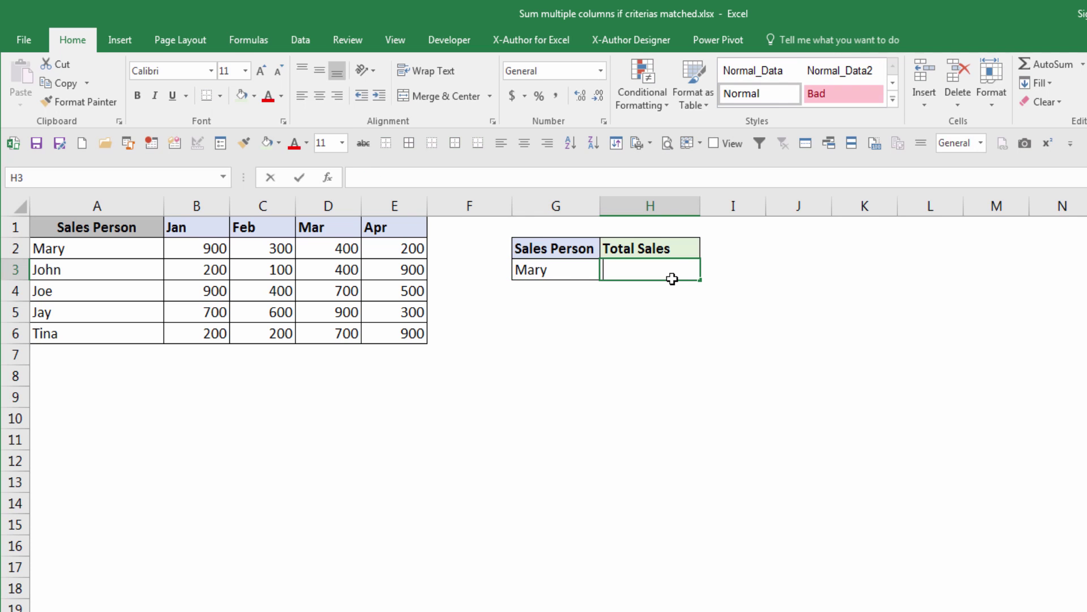
pyautogui.write('sump')
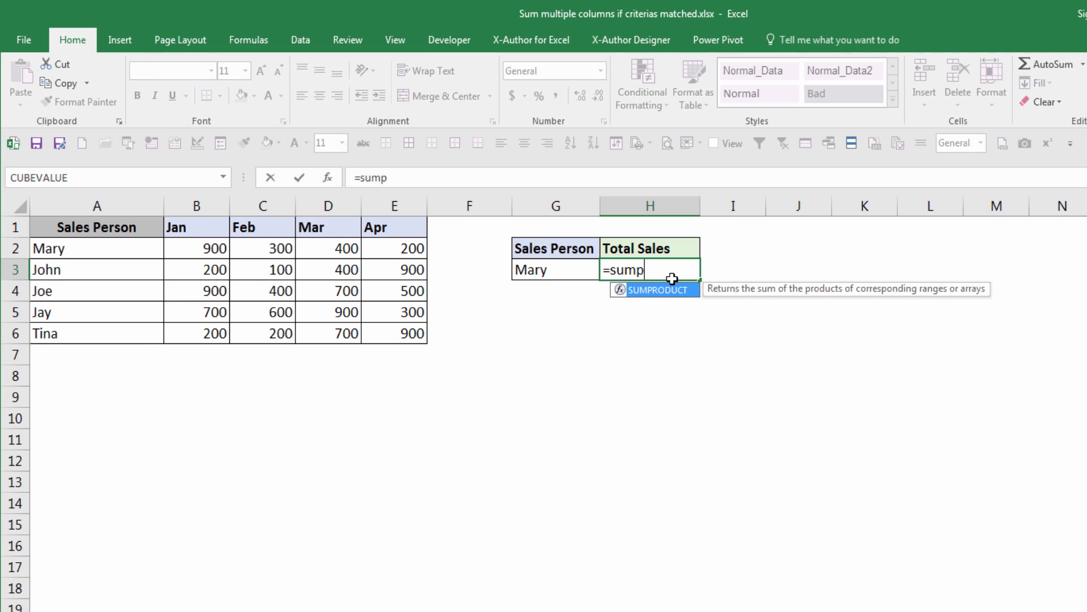
# Build =SUMPRODUCT((A2:A6=G3)*(B2:E6)) in H3, returning Mary's total of 1800
pyautogui.press('Tab')
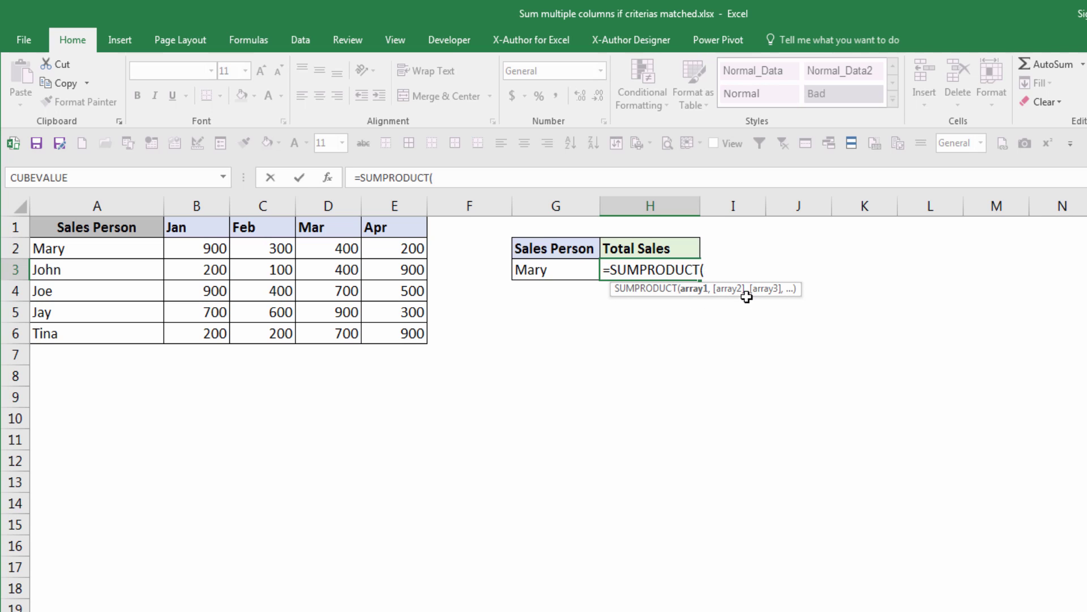
pyautogui.write('(')
pyautogui.moveTo(110, 247); pyautogui.dragTo(120, 326)
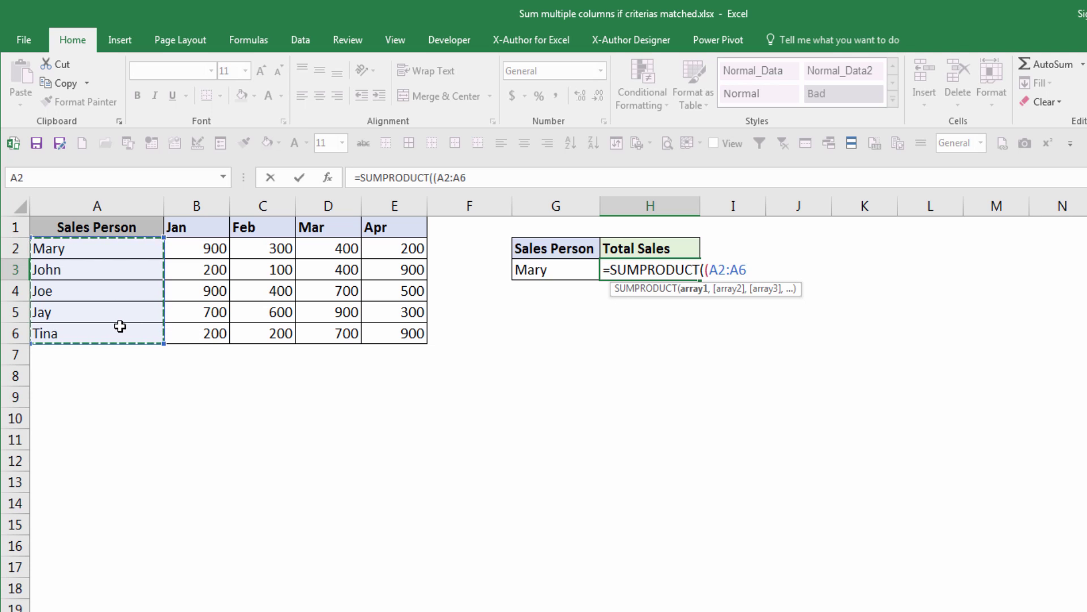
pyautogui.write('=')
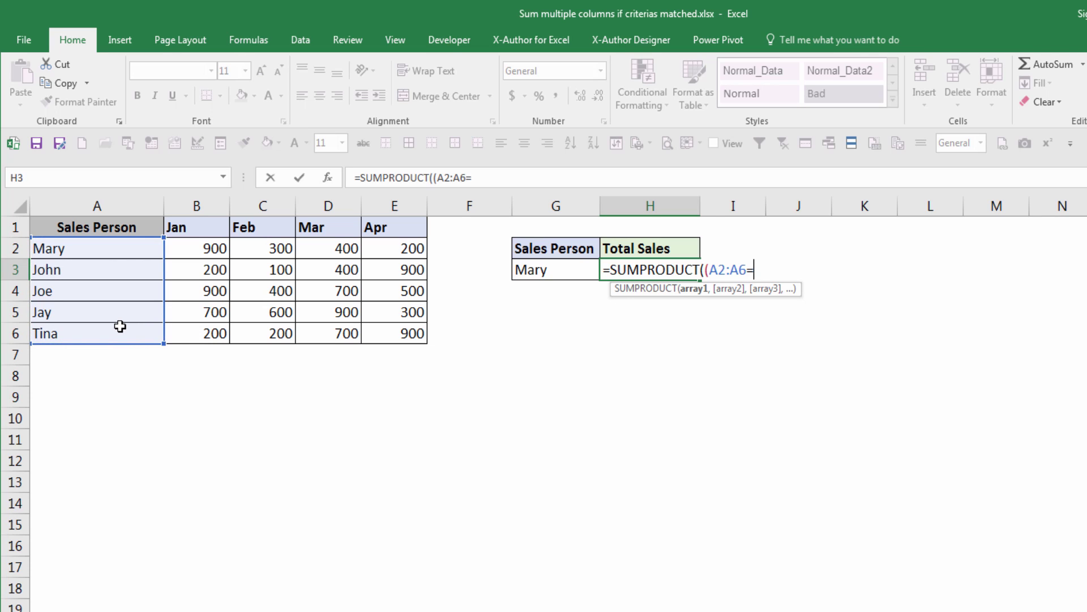
pyautogui.click(517, 270)
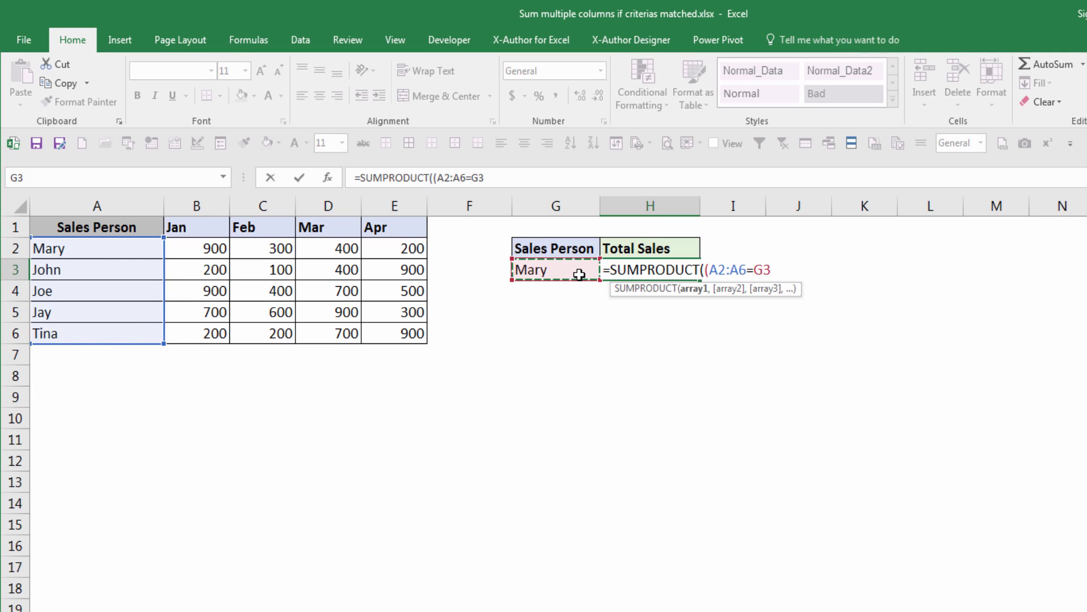
pyautogui.write(')*')
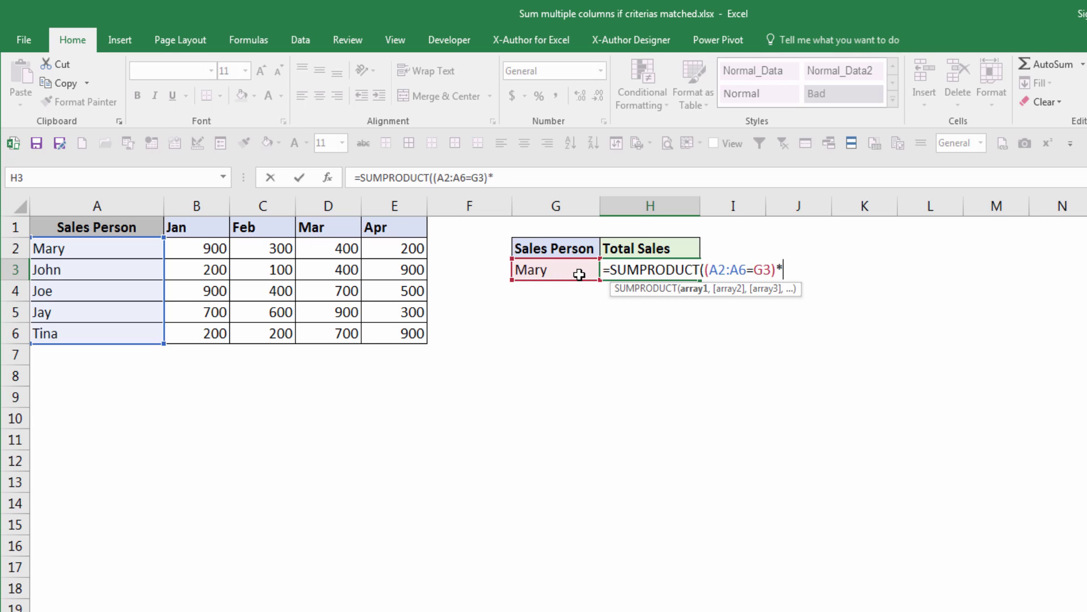
pyautogui.click(604, 184)
pyautogui.write('(')
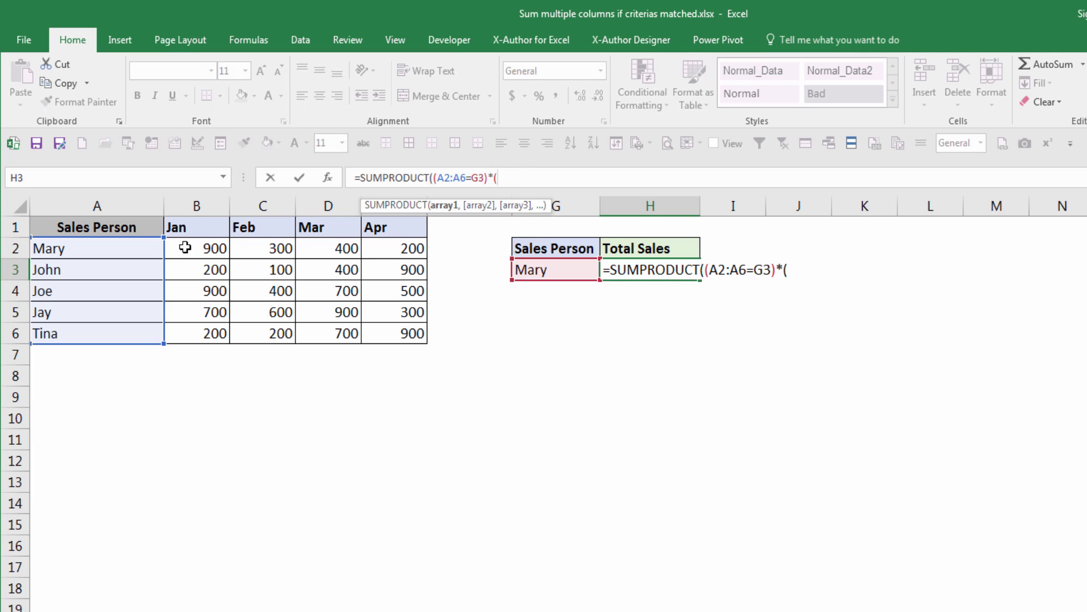
pyautogui.moveTo(189, 245); pyautogui.dragTo(396, 325)
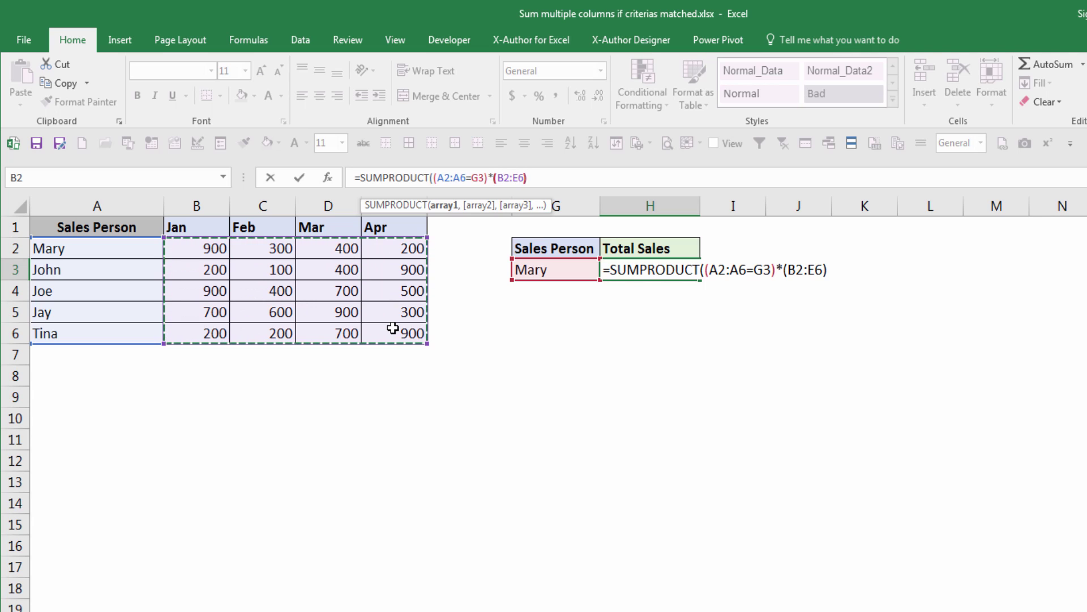
pyautogui.write(')')
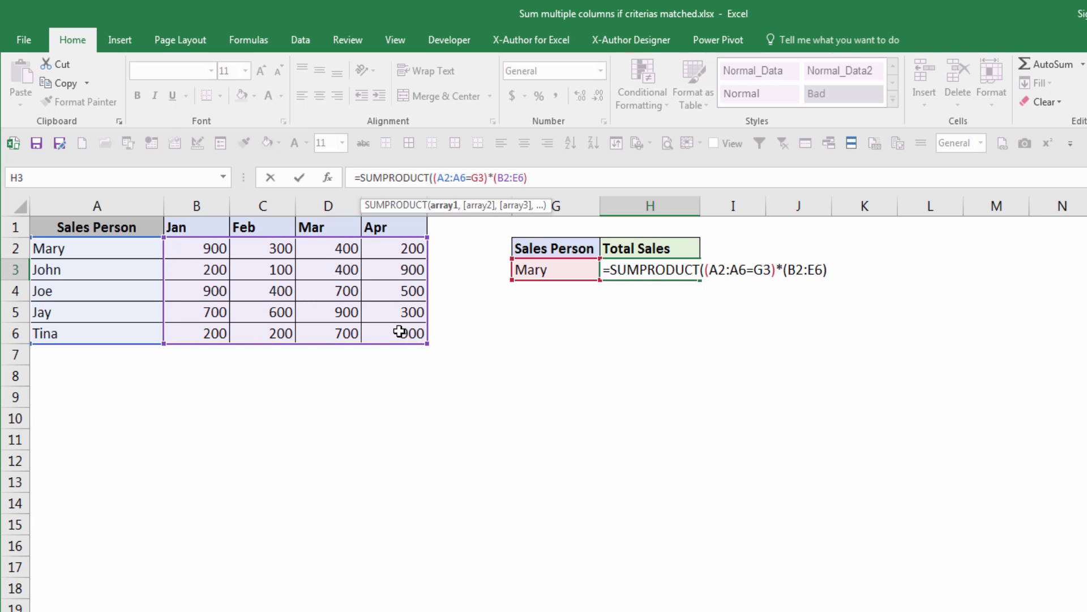
pyautogui.write(')')
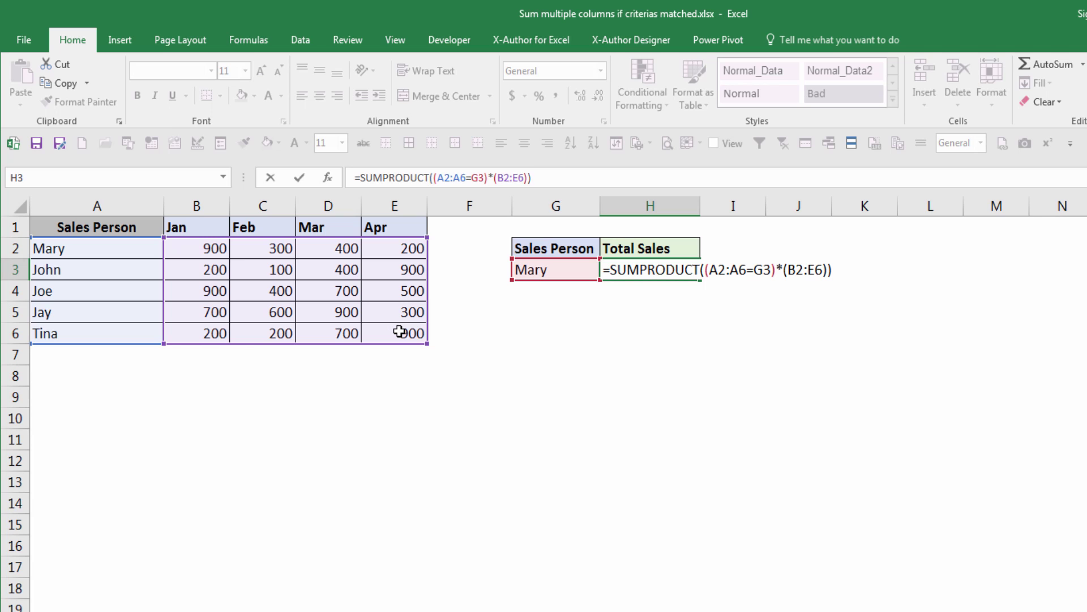
pyautogui.press('Return')
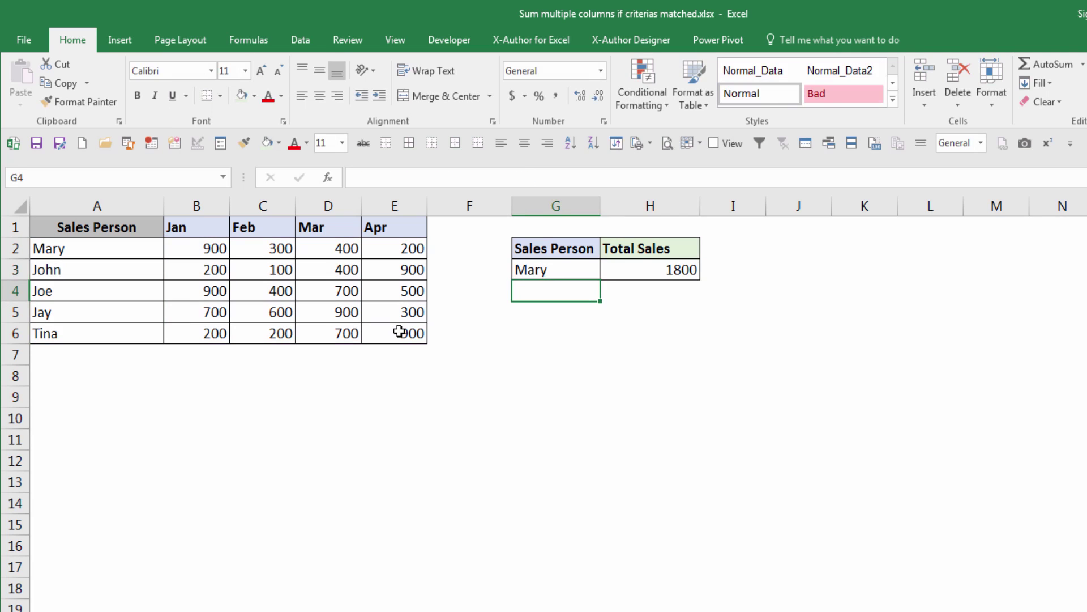
# Add the header 'Total Sales' in F1
pyautogui.click(581, 269)
pyautogui.click(682, 269)
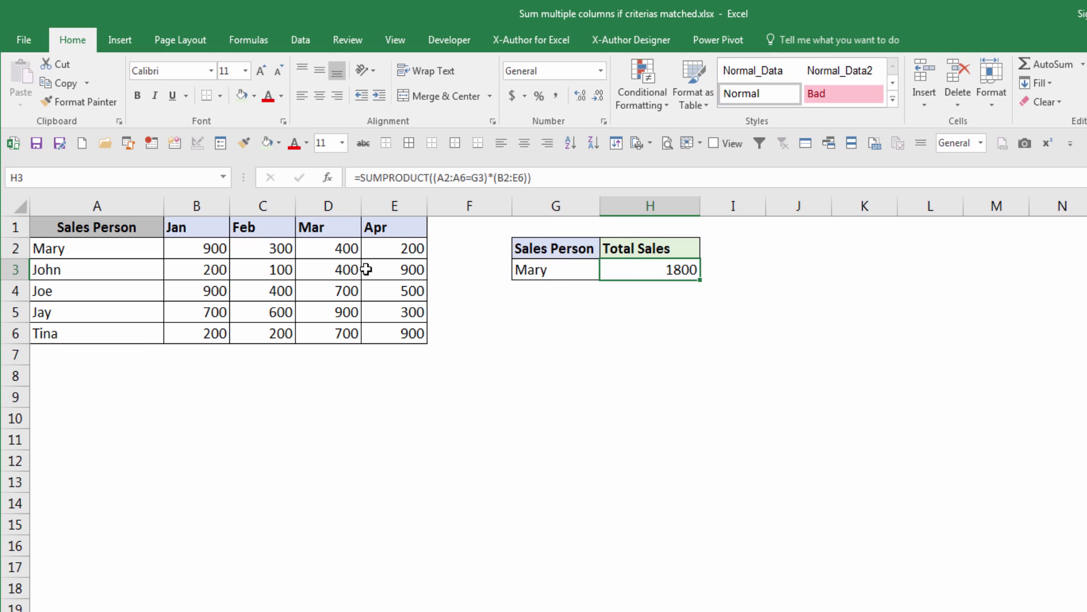
pyautogui.click(462, 233)
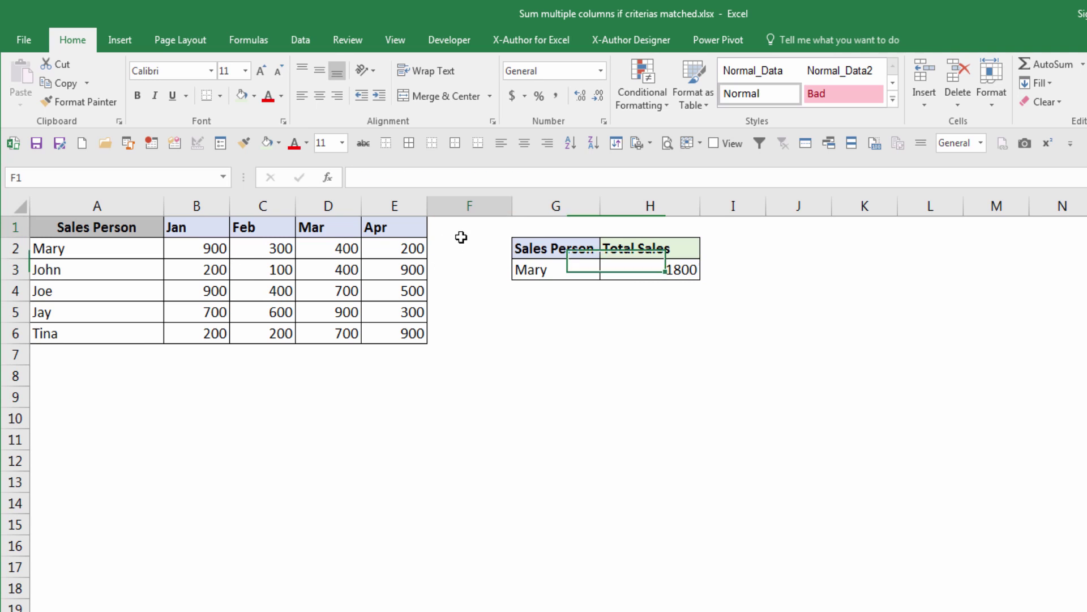
pyautogui.write('=')
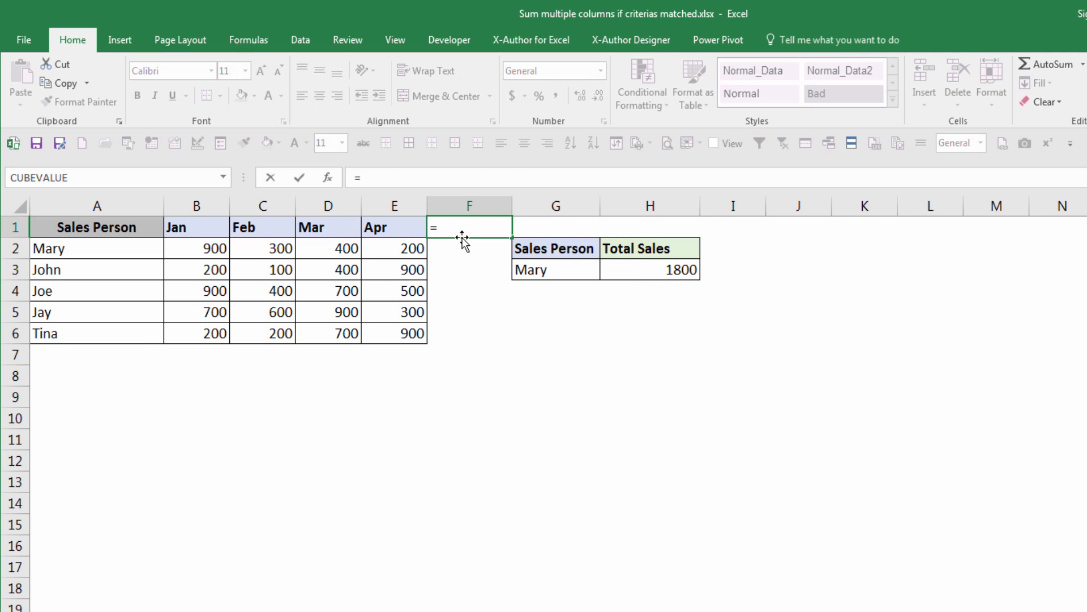
pyautogui.press('Escape')
pyautogui.write('Su')
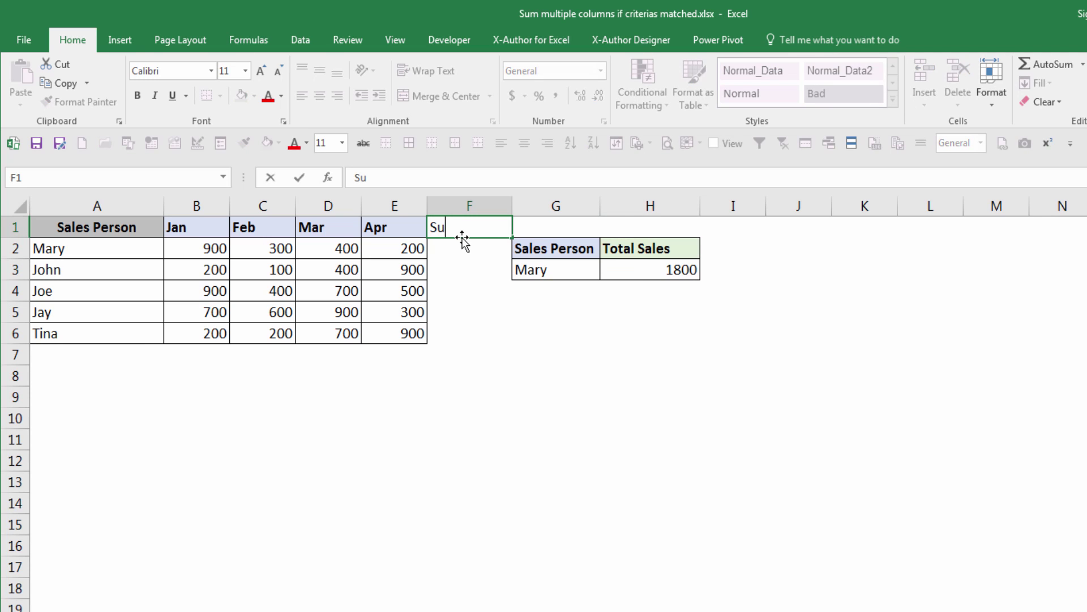
pyautogui.press('BackSpace')
pyautogui.press('BackSpace')
pyautogui.write('Total Sales')
pyautogui.press('Return')
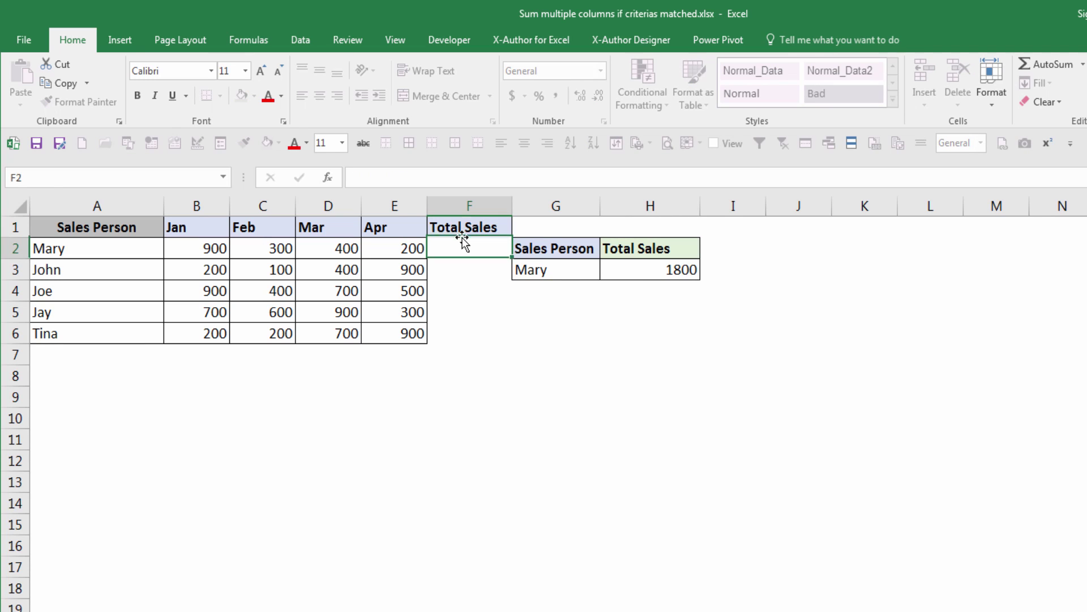
# Enter =SUM(B2:E2) in F2 for Mary's Jan–Apr total
pyautogui.write('=sum')
pyautogui.press('Tab')
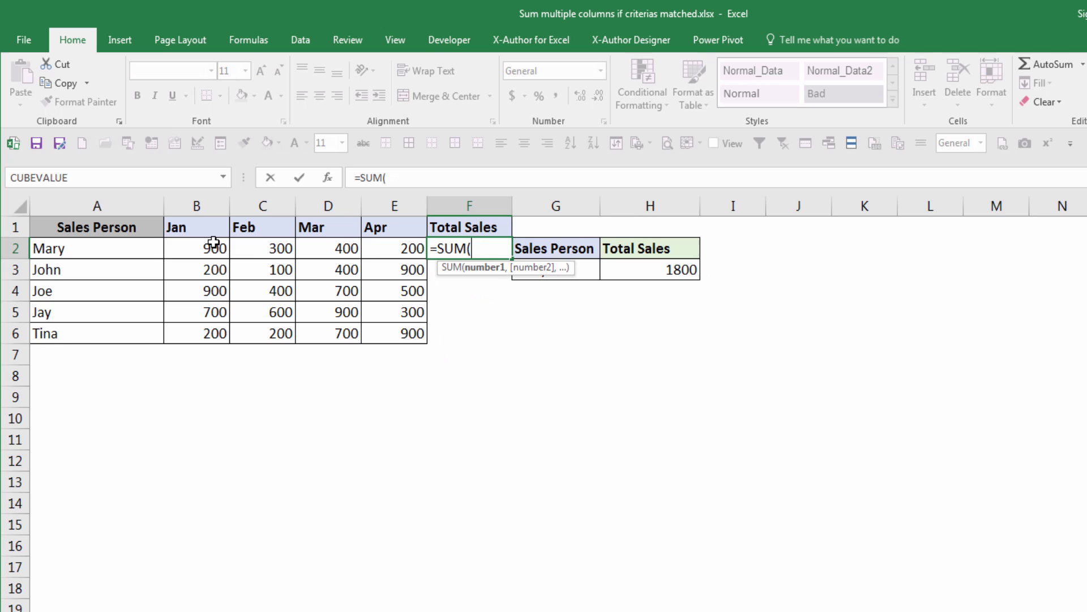
pyautogui.moveTo(213, 245); pyautogui.dragTo(376, 244)
pyautogui.write(')')
pyautogui.press('Return')
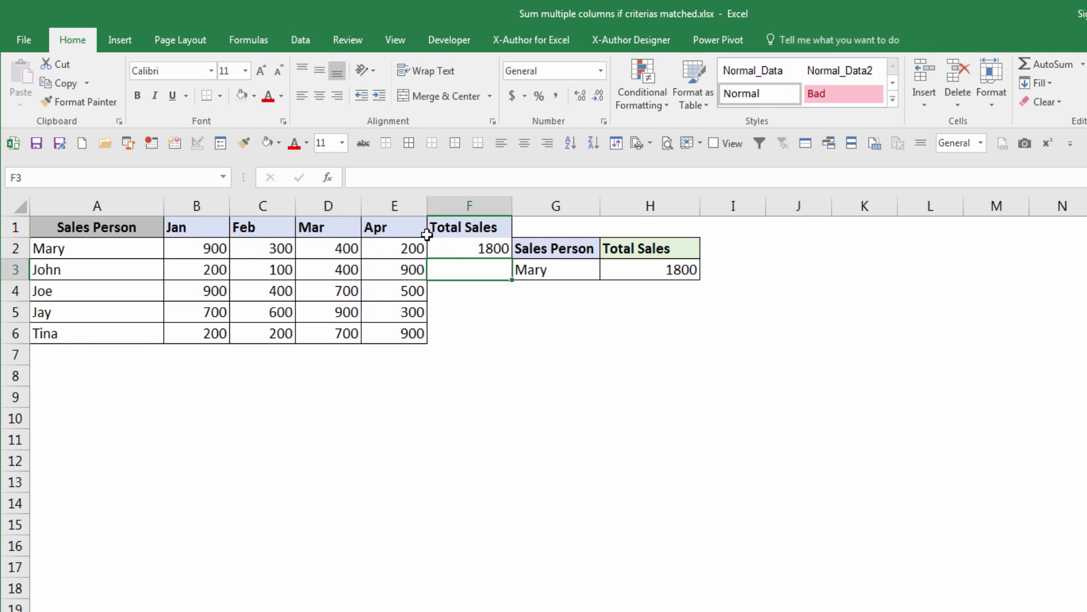
pyautogui.click(495, 248)
# Move the lookup table from G2:H3 to I3:J4 and widen column J
pyautogui.moveTo(529, 246); pyautogui.dragTo(672, 270)
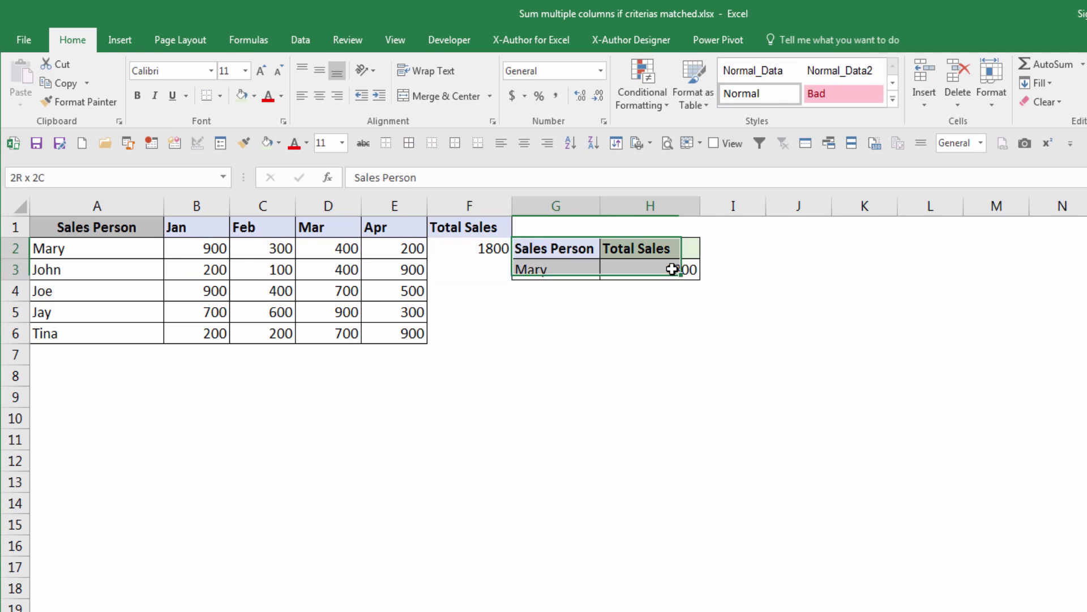
pyautogui.hotkey('ctrl', 'x')
pyautogui.click(740, 277)
pyautogui.hotkey('ctrl', 'v')
pyautogui.click(733, 375)
pyautogui.moveTo(833, 211); pyautogui.dragTo(893, 211)
pyautogui.click(823, 351)
# Fill the F2 SUM formula down to F6 and check the J4 result still reads 1800
pyautogui.click(503, 249)
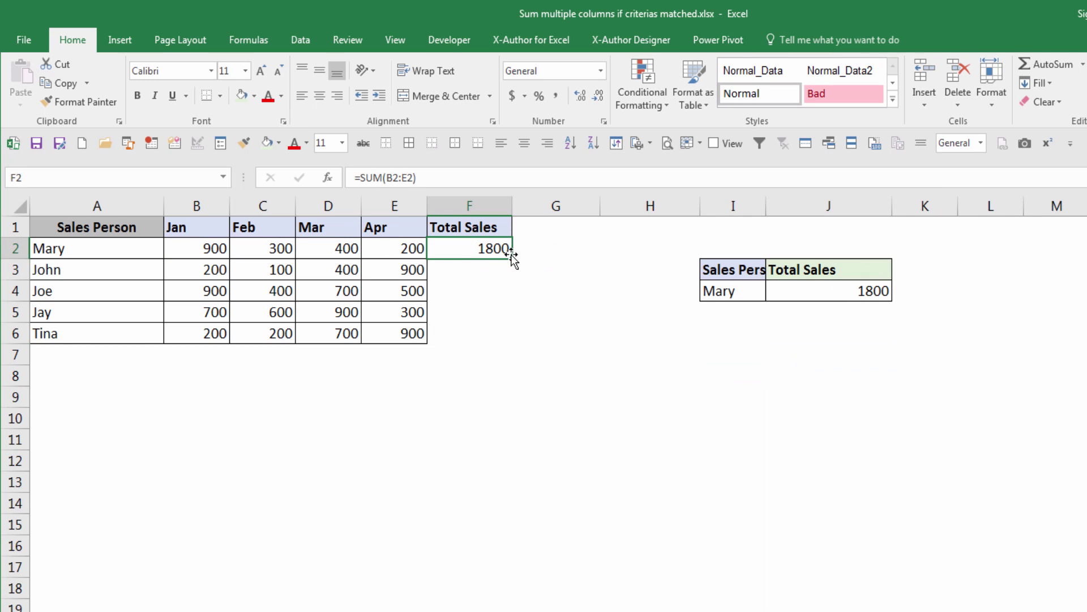
pyautogui.moveTo(510, 260); pyautogui.dragTo(510, 340)
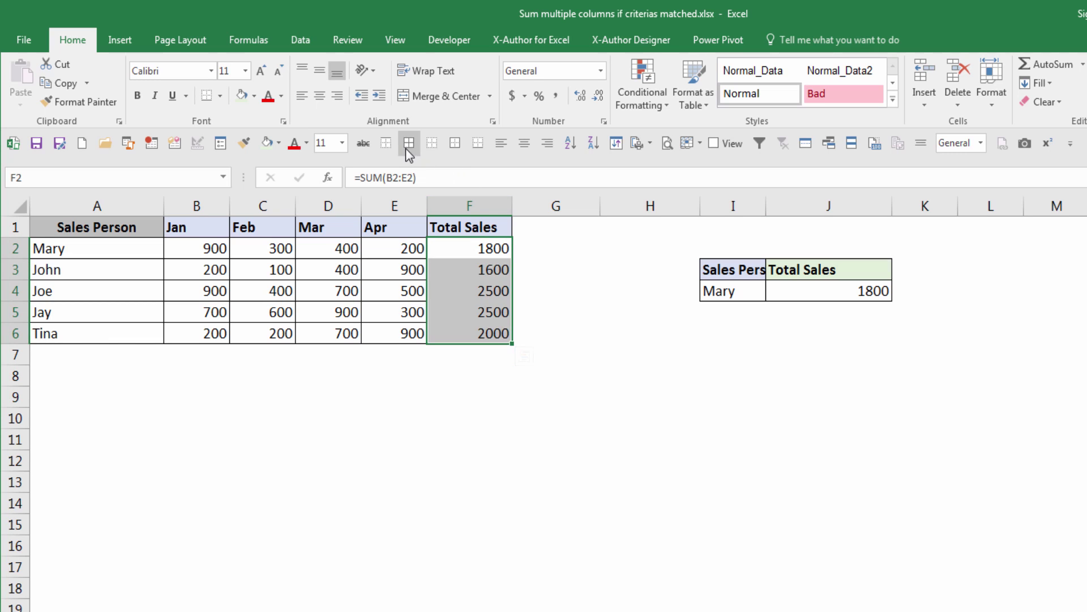
pyautogui.click(464, 309)
pyautogui.click(815, 288)
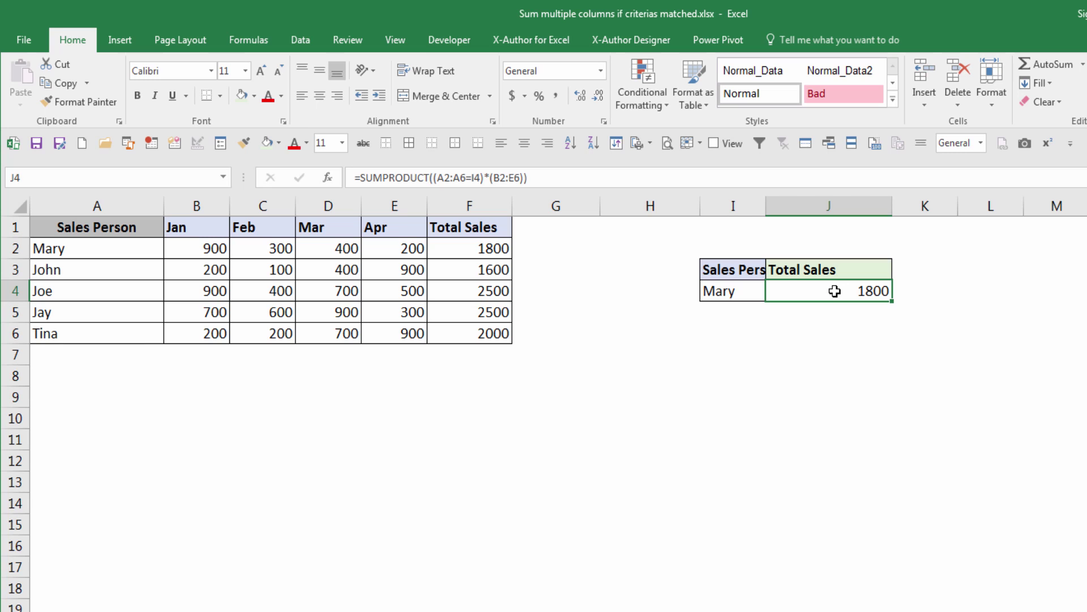
# Auto-fit column I and change the sales person in I4 to Jay, giving 2500
pyautogui.click(713, 291)
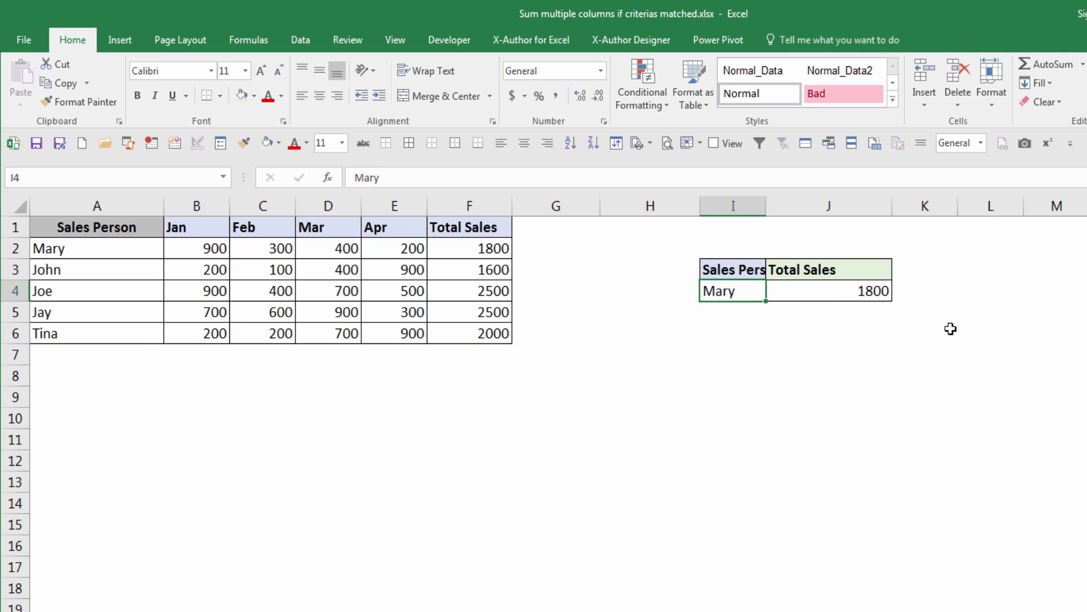
pyautogui.doubleClick(766, 203)
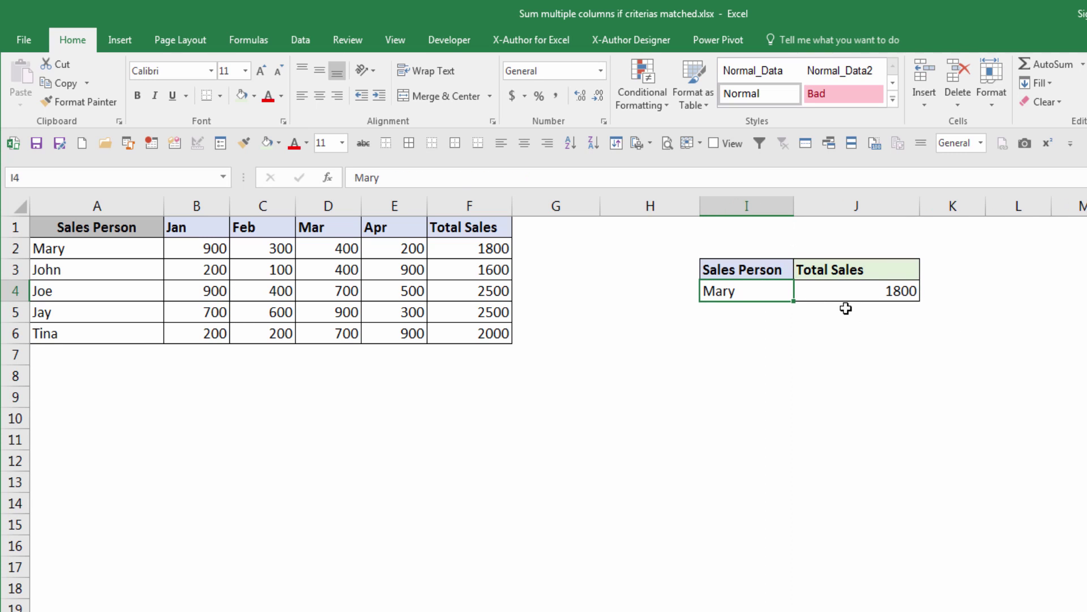
pyautogui.write('Jay')
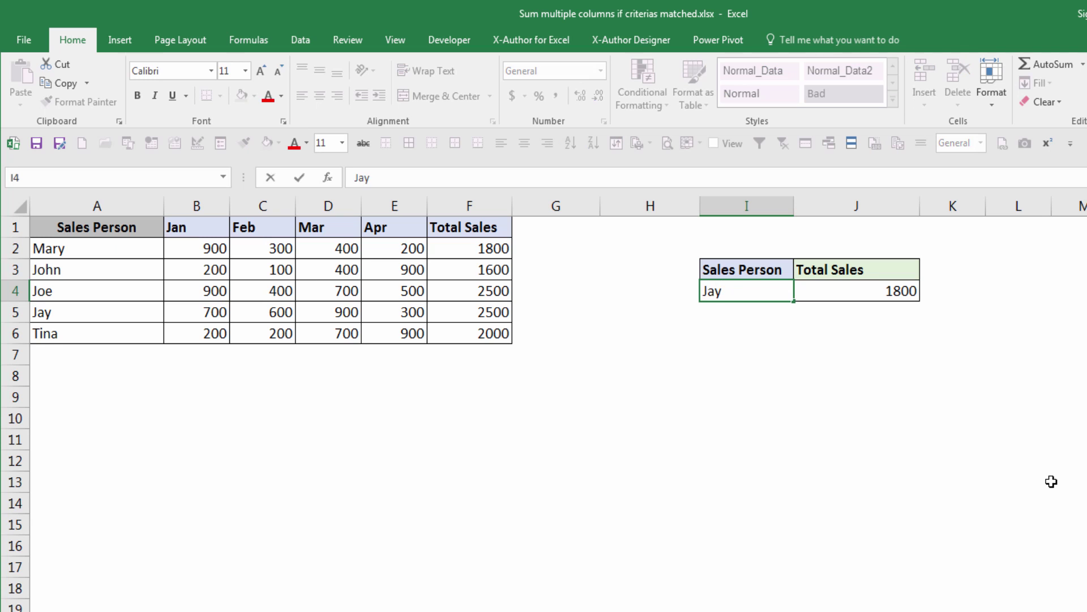
pyautogui.press('Return')
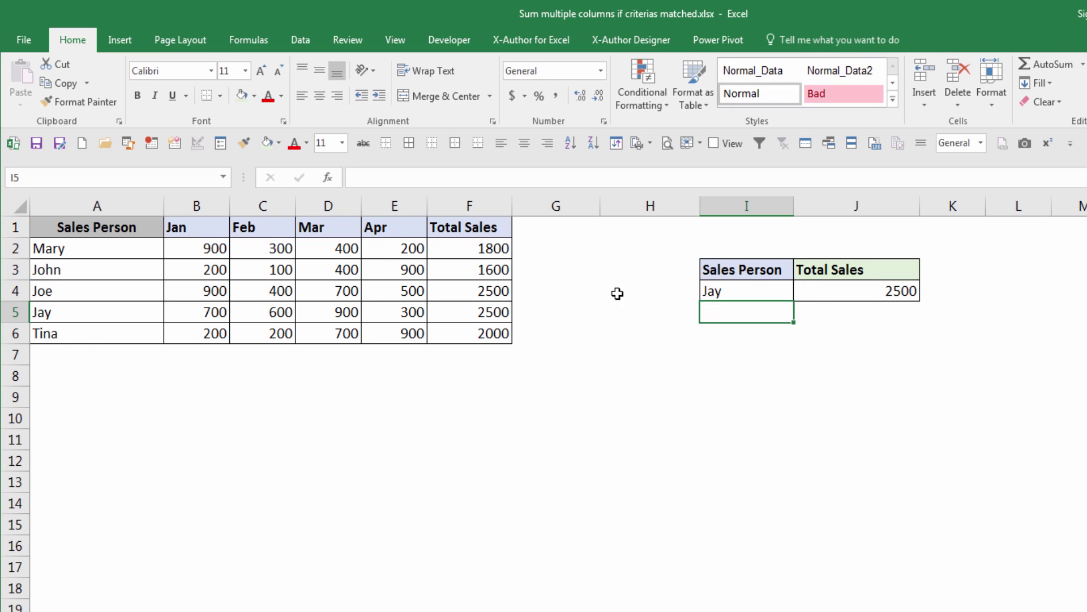
pyautogui.click(849, 283)
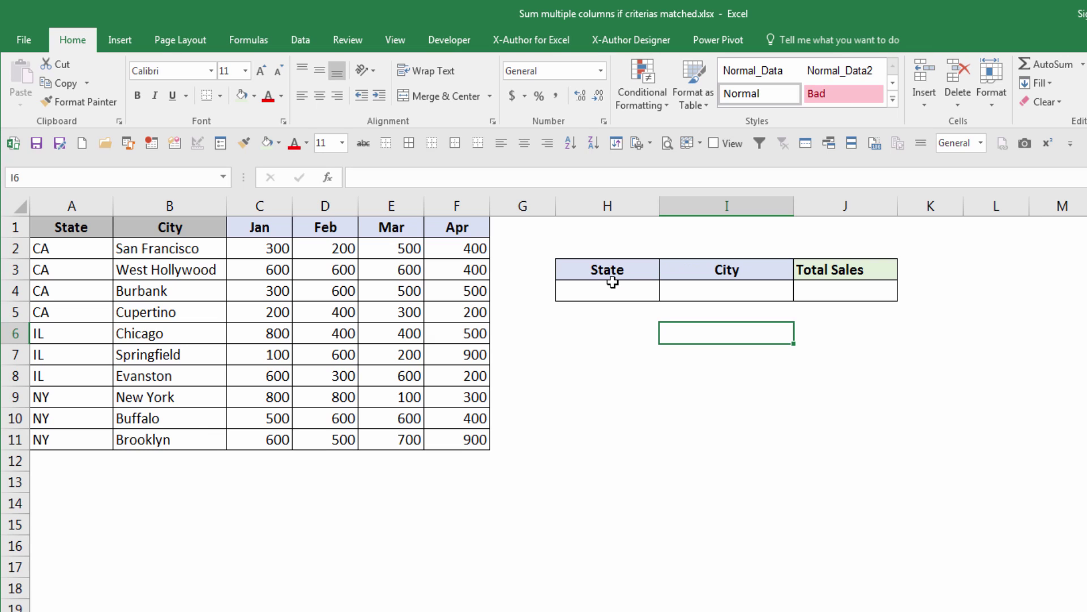
# Enter CA as the State in H4 and San Francisco as the City in I4
pyautogui.click(842, 282)
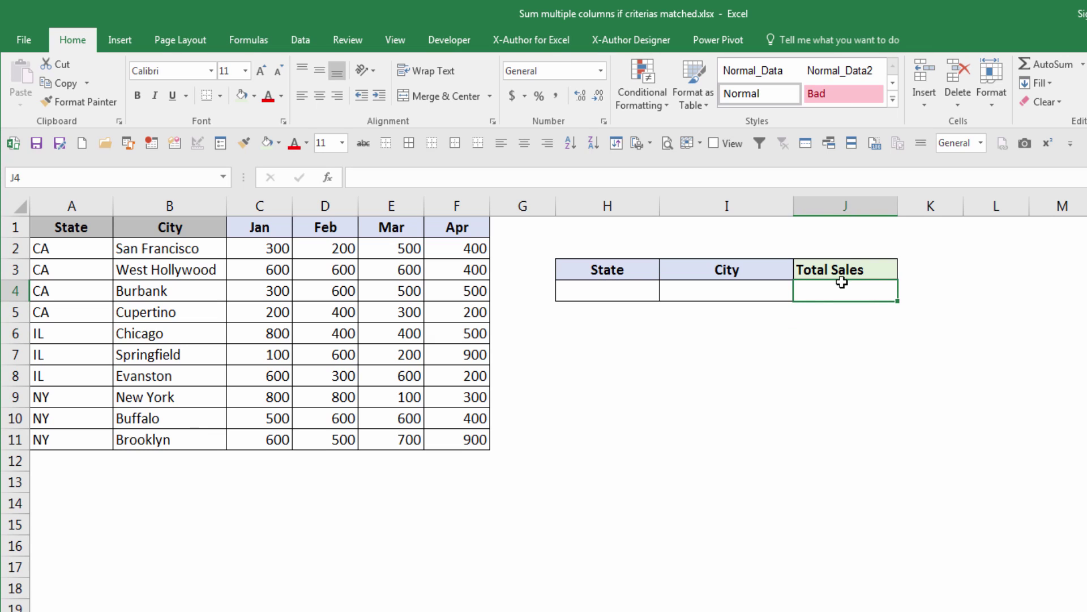
pyautogui.click(640, 289)
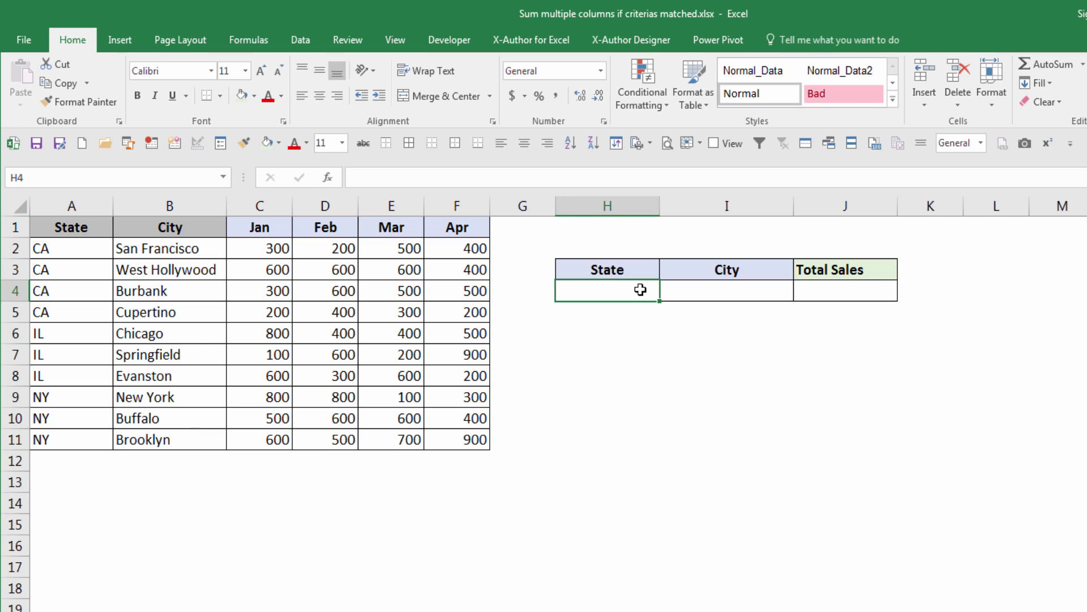
pyautogui.write('=')
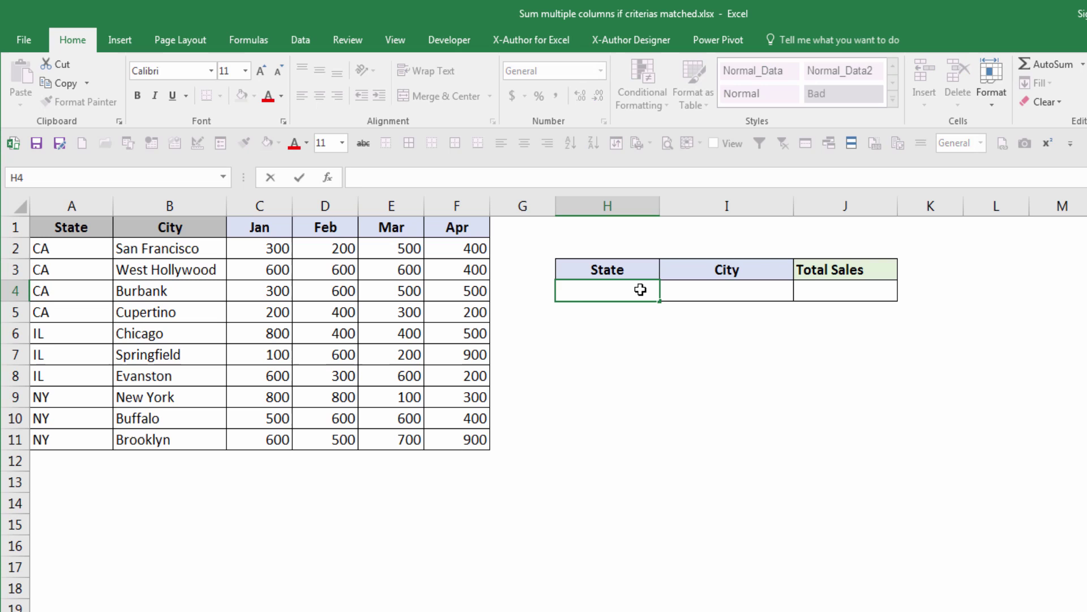
pyautogui.press('BackSpace')
pyautogui.write('CA')
pyautogui.press('Tab')
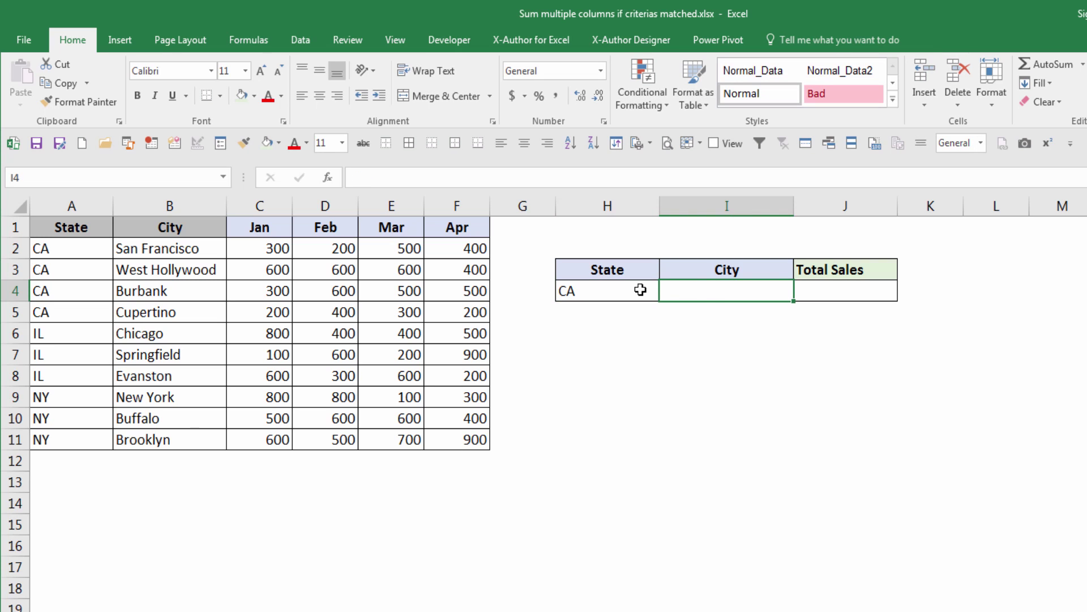
pyautogui.write('San Francisco')
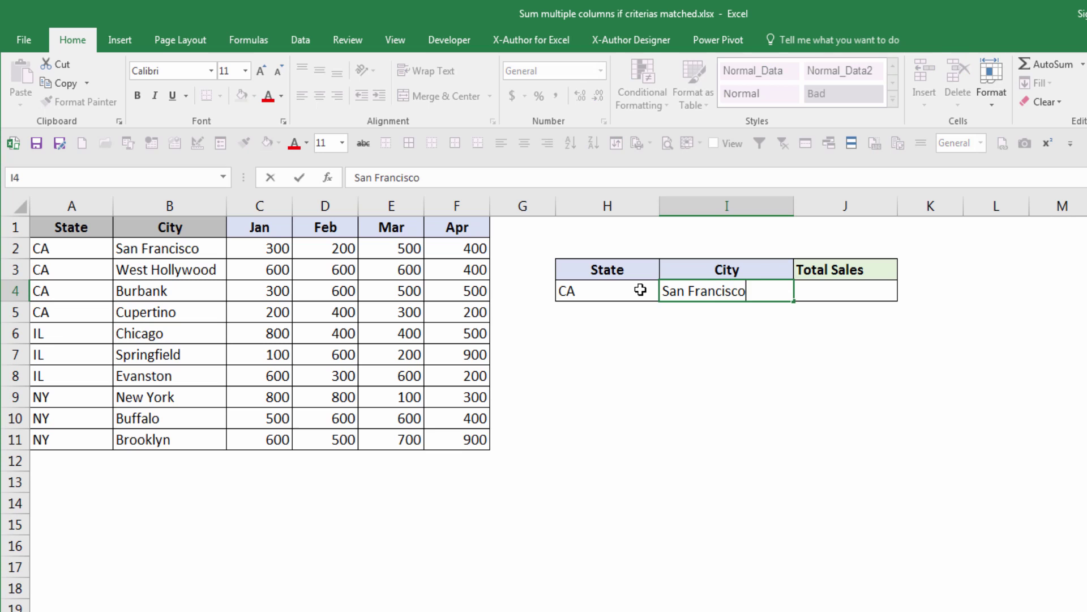
pyautogui.press('Tab')
# Start J4's formula as =SUMPRODUCT((A2:A11=H4)*(B2:B11 with the State condition and City range
pyautogui.write('=')
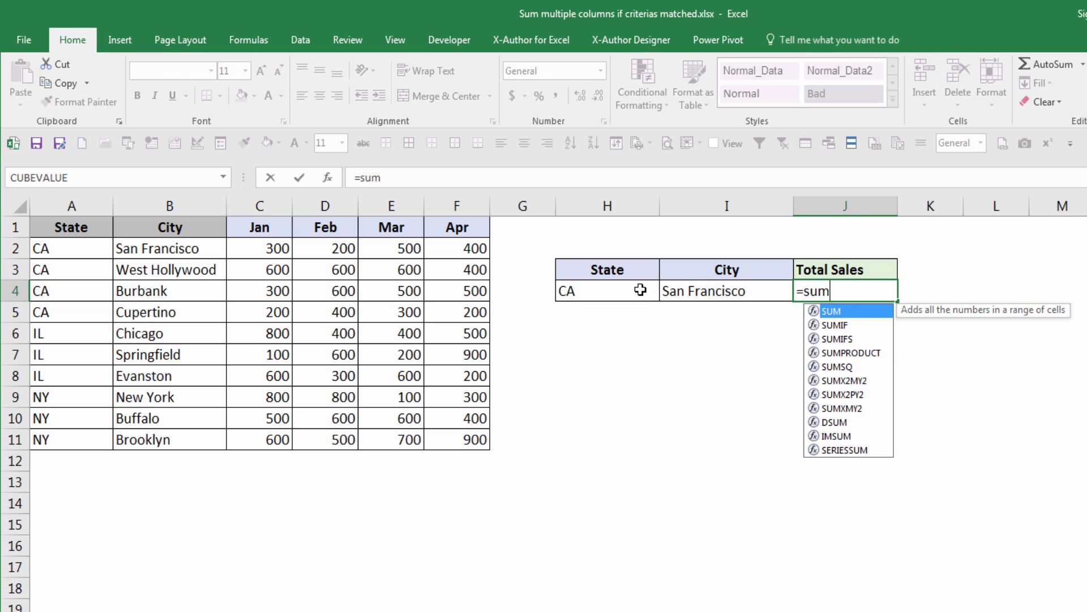
pyautogui.press('Down')
pyautogui.press('Down')
pyautogui.press('Down')
pyautogui.press('Tab')
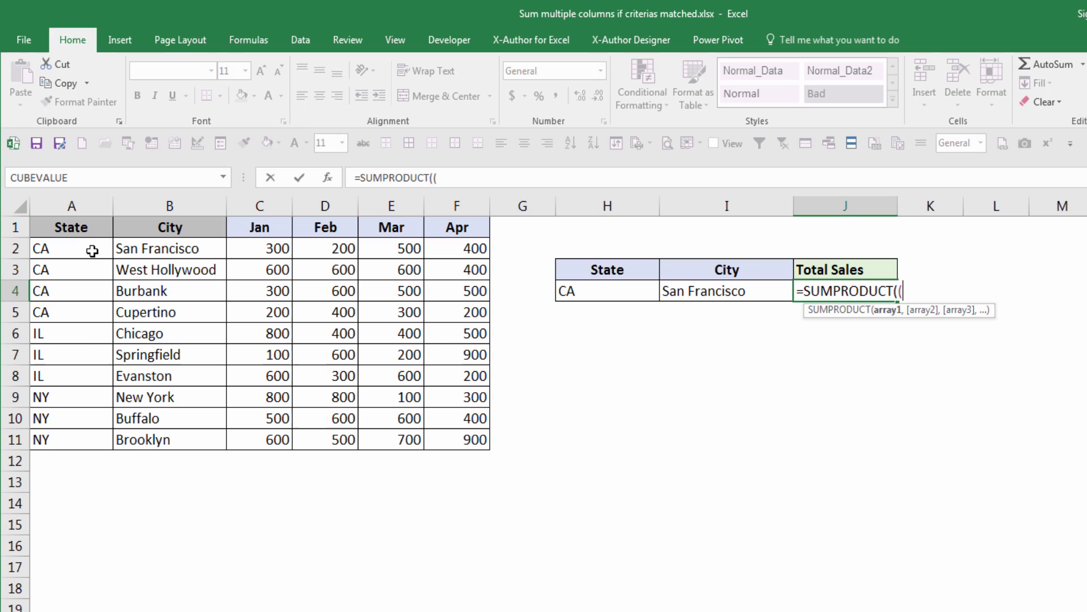
pyautogui.moveTo(89, 250); pyautogui.dragTo(87, 435)
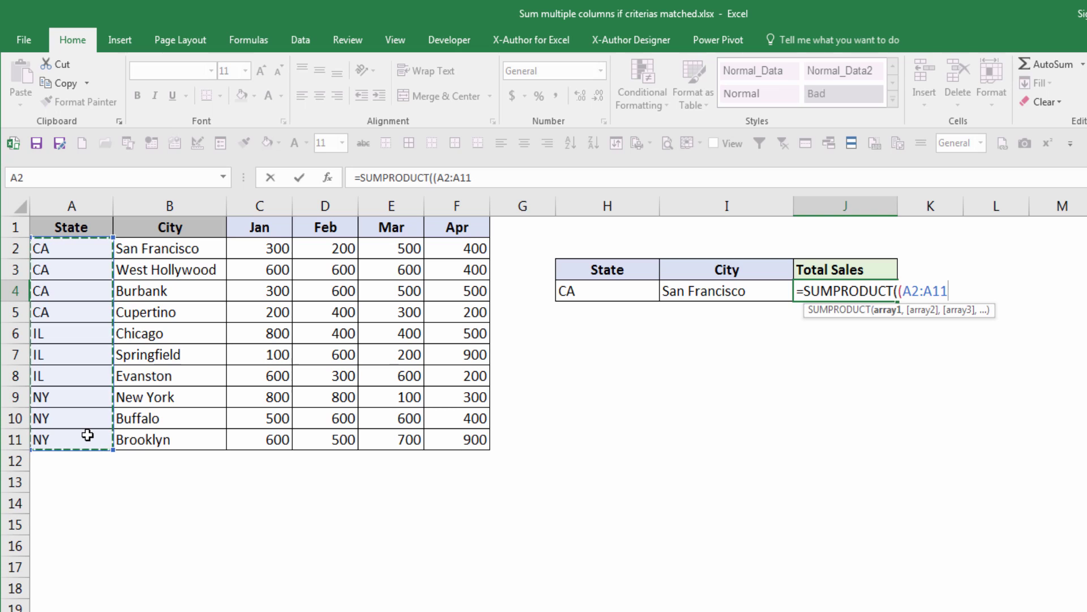
pyautogui.write(')=')
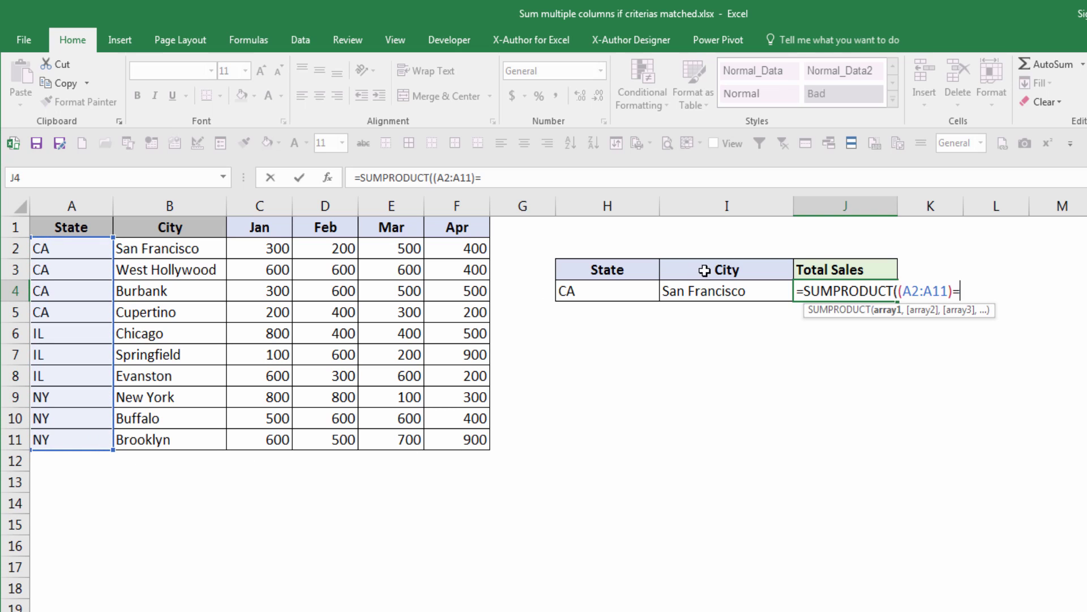
pyautogui.click(637, 292)
pyautogui.write(')')
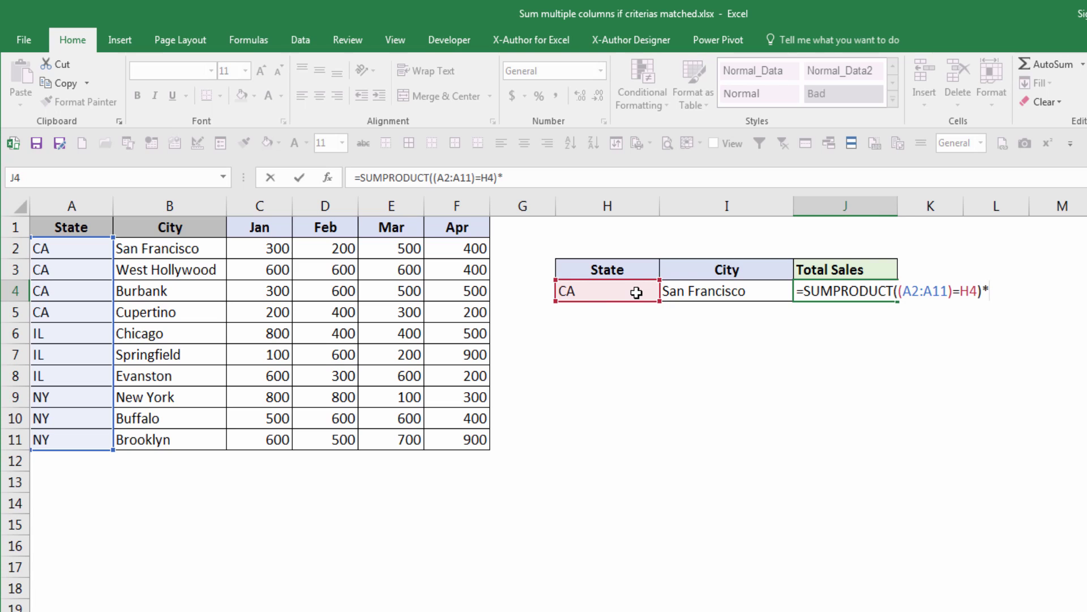
pyautogui.write('*(')
pyautogui.moveTo(182, 250); pyautogui.dragTo(186, 437)
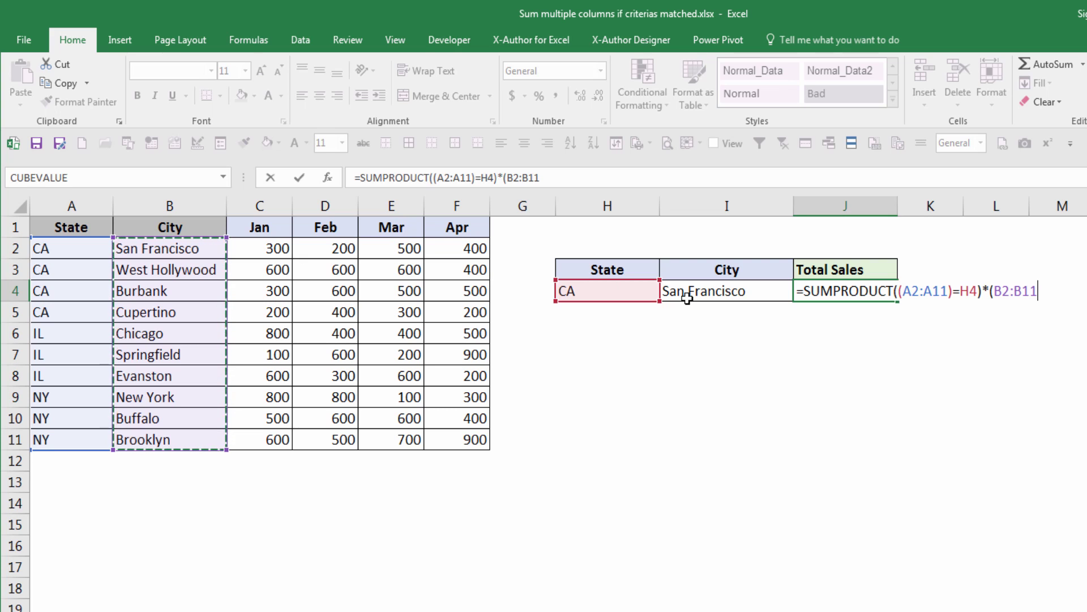
# Finish J4 as =SUMPRODUCT((A2:A11=H4)*(B2:B11=I4)*(C2:F11)), returning 1400 for CA, San Francisco
pyautogui.write('=')
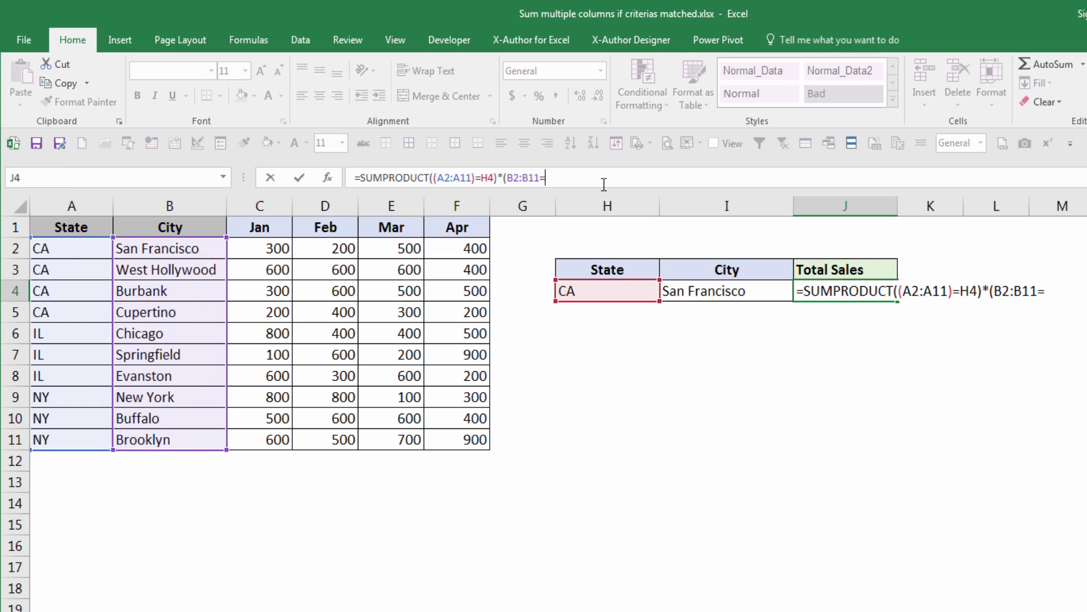
pyautogui.click(691, 289)
pyautogui.write(')')
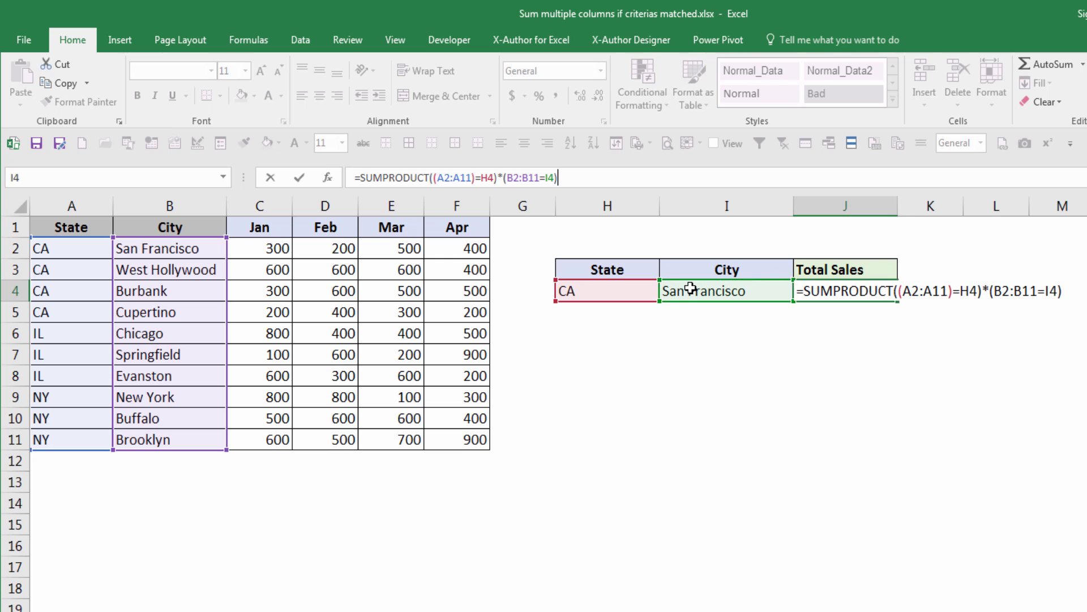
pyautogui.click(476, 178)
pyautogui.press('BackSpace')
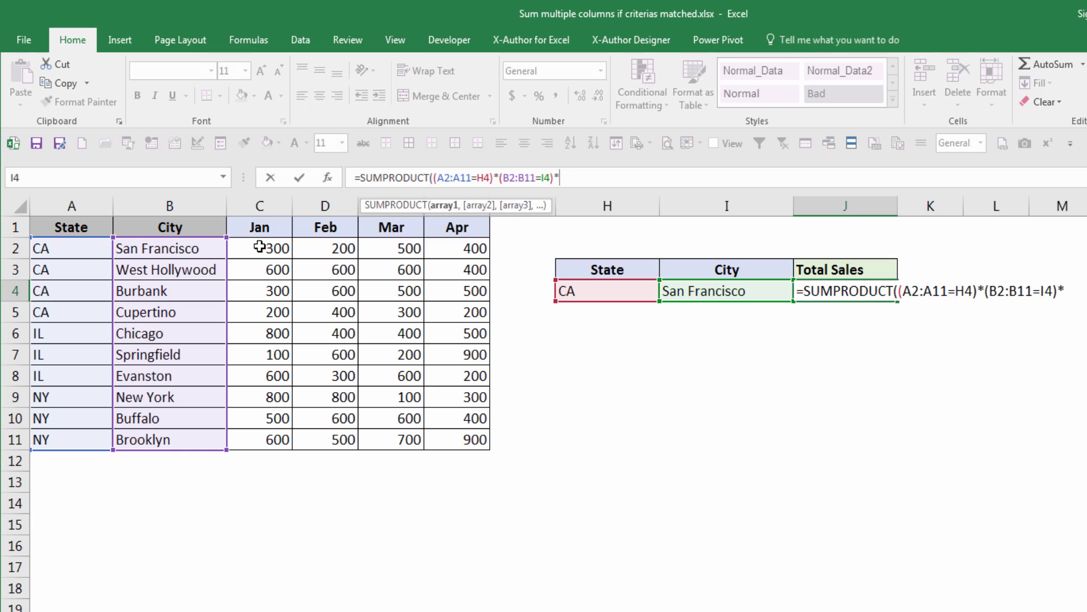
pyautogui.moveTo(259, 247); pyautogui.dragTo(468, 435)
pyautogui.write(')')
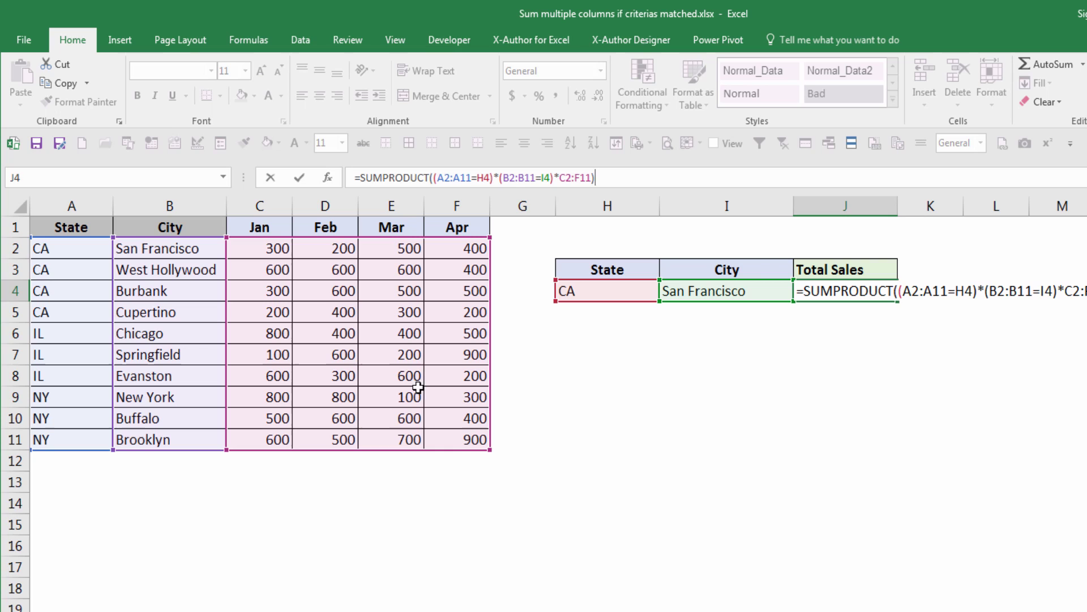
pyautogui.click(560, 178)
pyautogui.write('(')
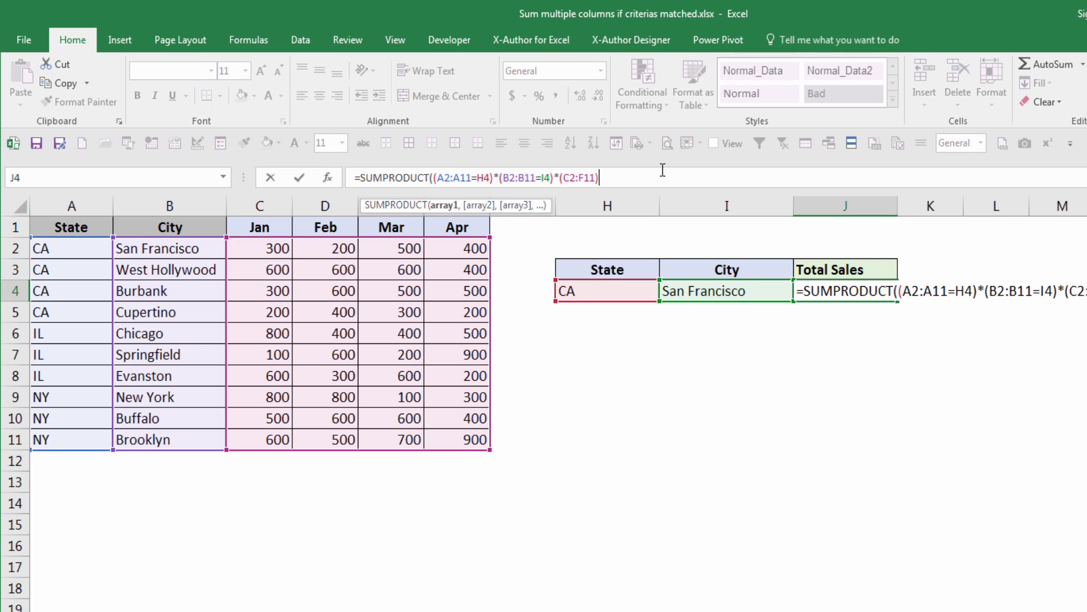
pyautogui.press('End')
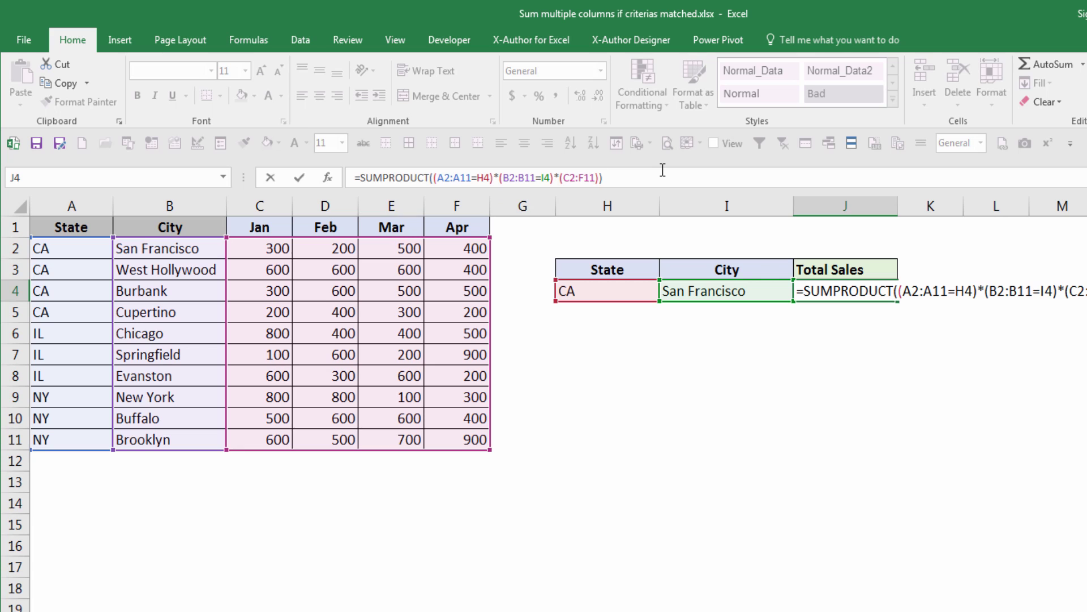
pyautogui.press('Return')
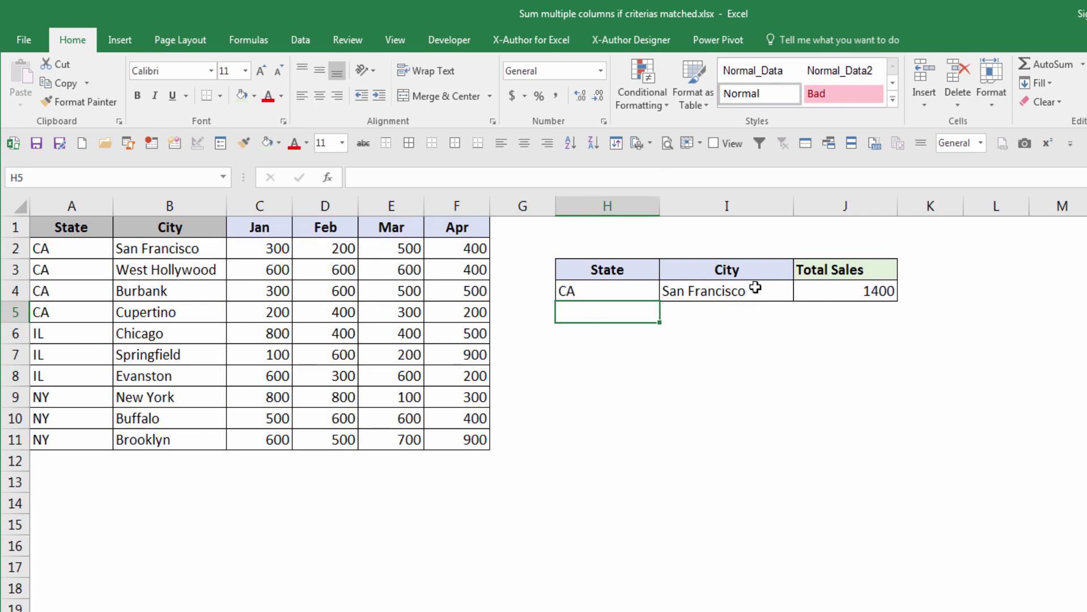
# Move the criteria table from H3:J4 to I6:K7 and auto-fit column K
pyautogui.click(820, 293)
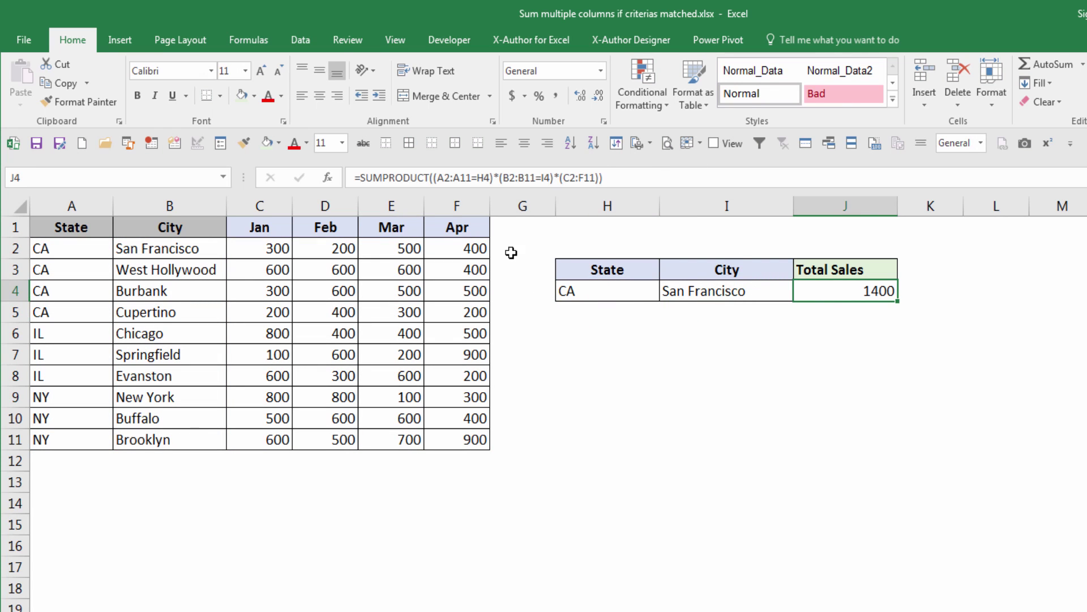
pyautogui.click(605, 264)
pyautogui.moveTo(708, 284); pyautogui.dragTo(821, 292)
pyautogui.moveTo(556, 280); pyautogui.dragTo(692, 340)
pyautogui.doubleClick(964, 207)
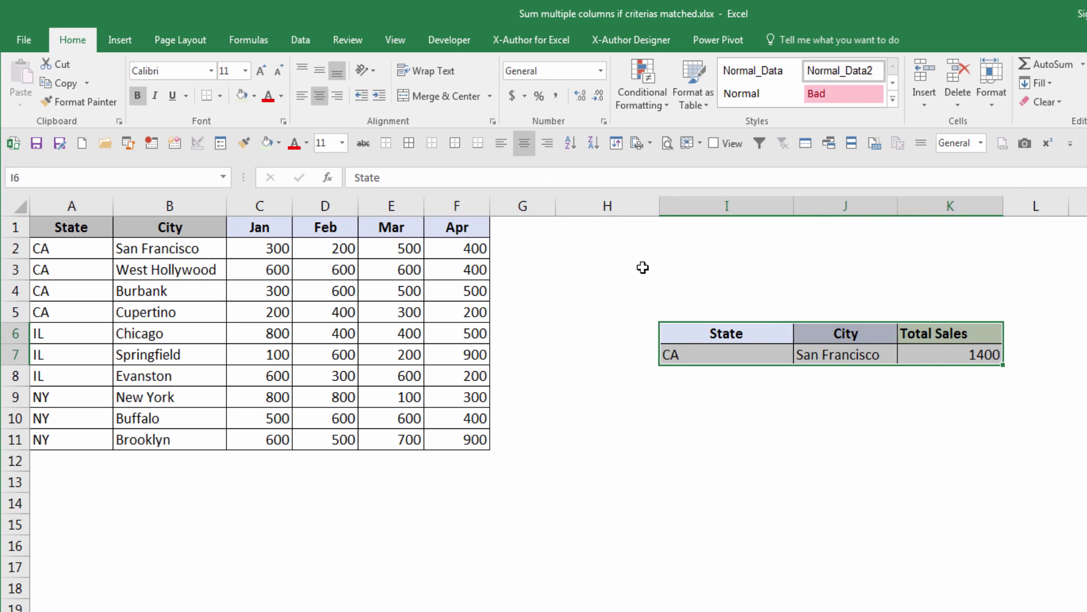
# Add a 'Total Sales' column G with =SUM(C2:F2) filled down to G11
pyautogui.click(552, 228)
pyautogui.write('Total Sales')
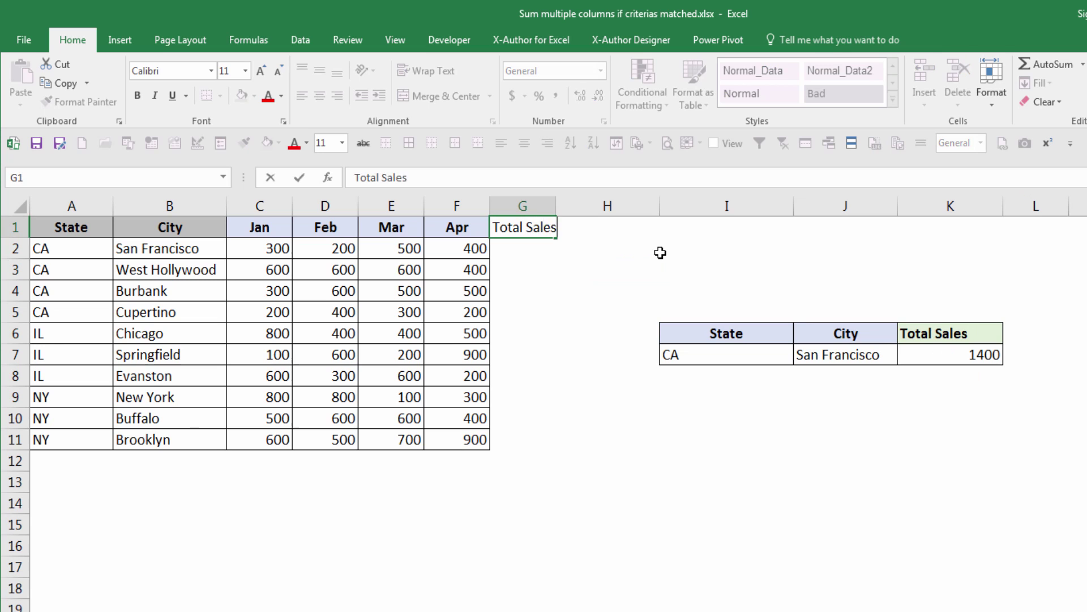
pyautogui.press('Return')
pyautogui.write('=sum')
pyautogui.press('Tab')
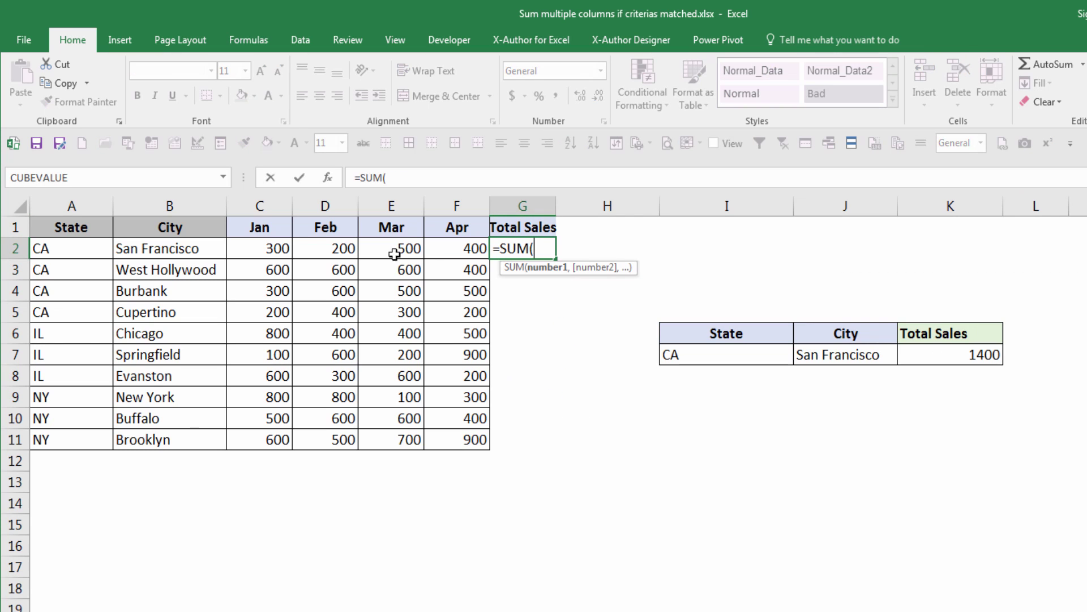
pyautogui.moveTo(279, 248); pyautogui.dragTo(461, 244)
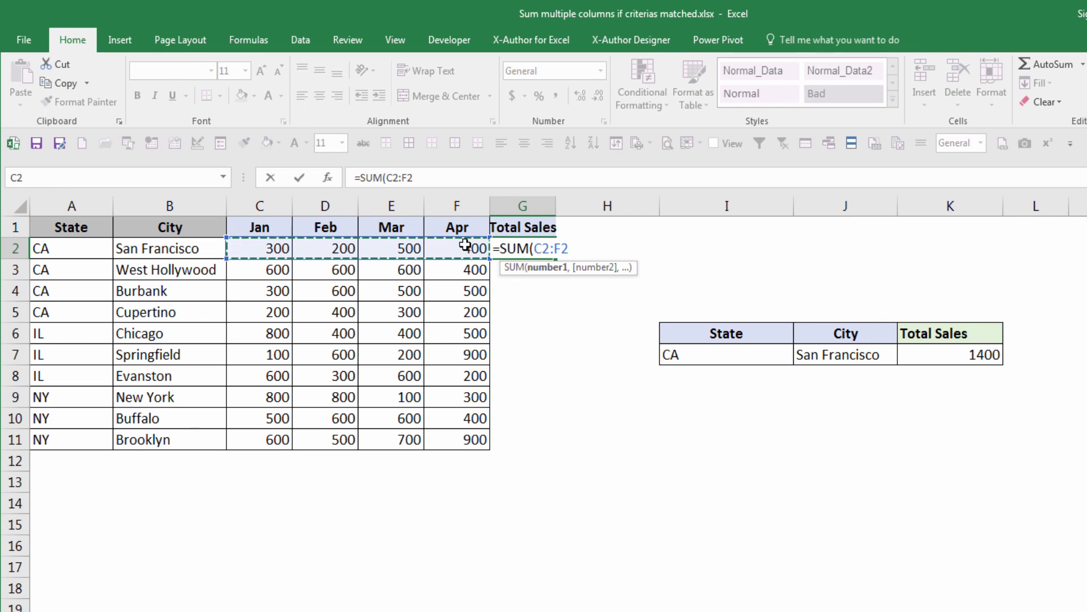
pyautogui.press('Return')
pyautogui.click(567, 247)
pyautogui.click(552, 248)
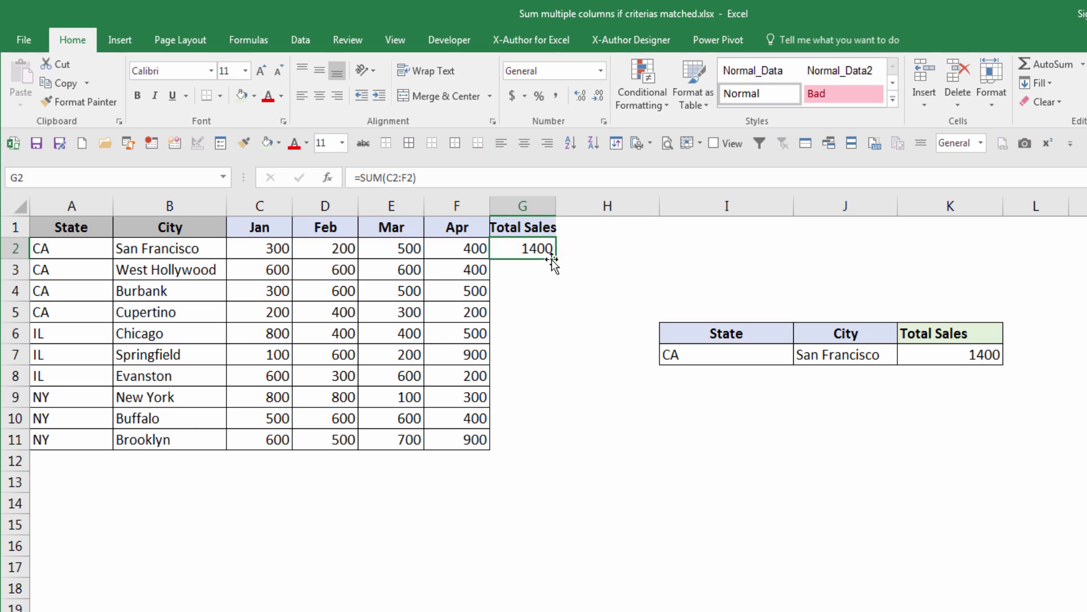
pyautogui.moveTo(551, 260); pyautogui.dragTo(555, 445)
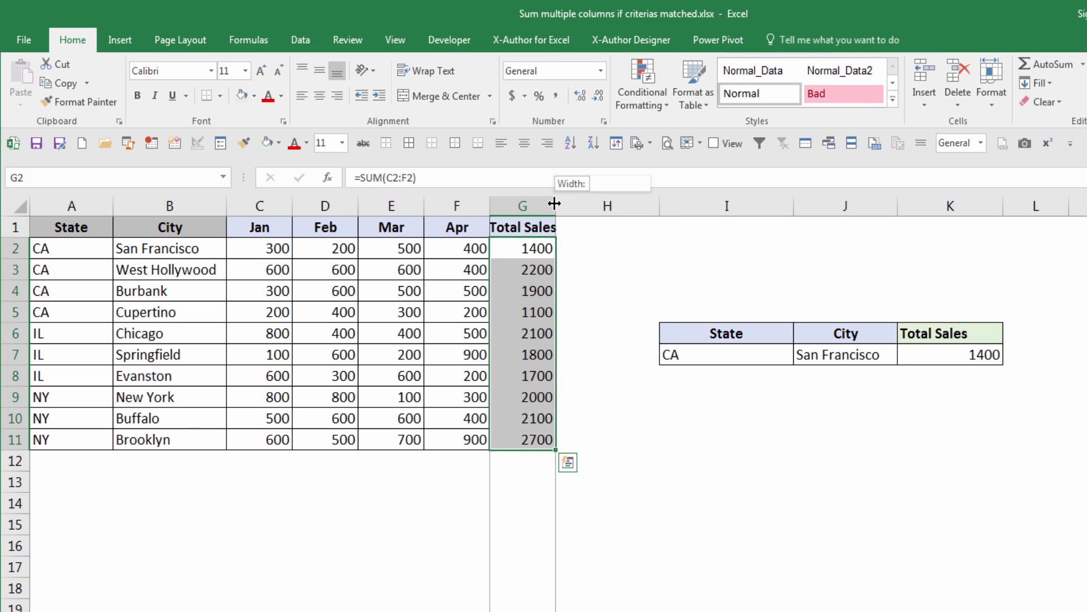
pyautogui.doubleClick(556, 205)
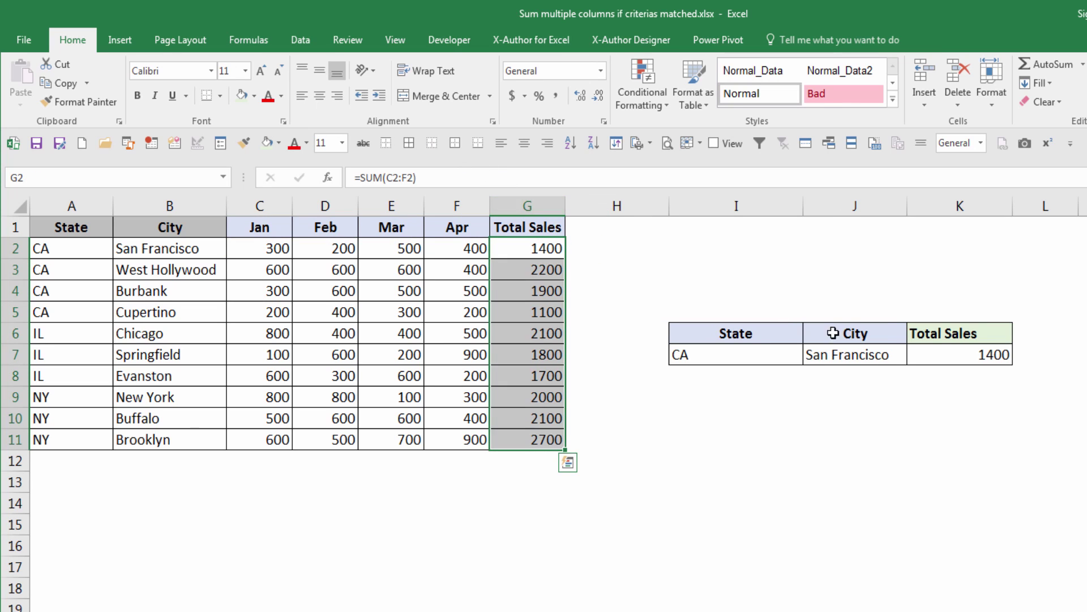
pyautogui.click(900, 353)
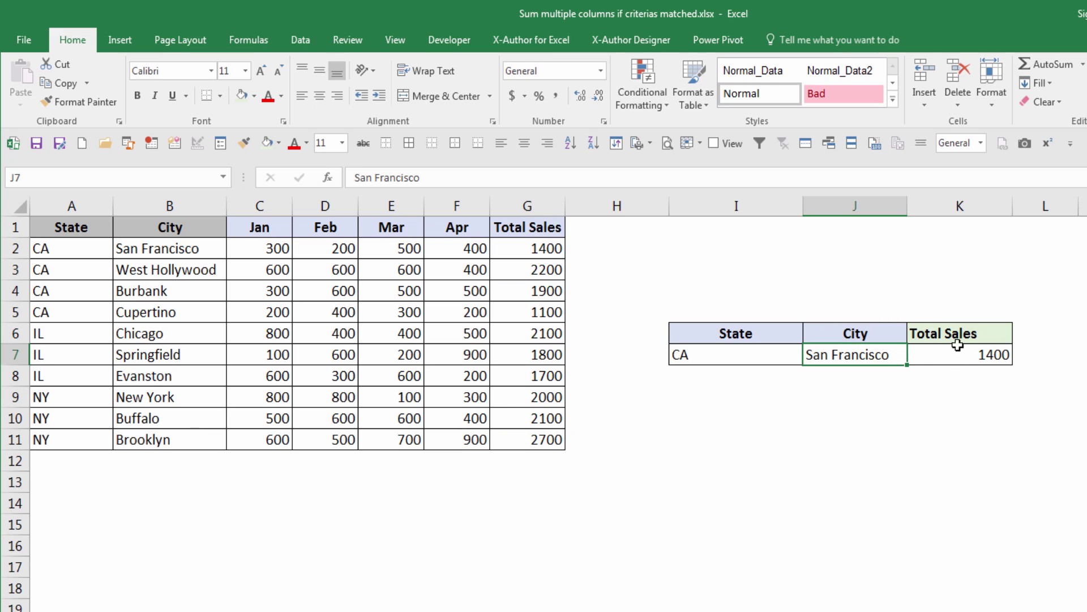
# Change the criteria to IL and Chicago, so K7 returns 2100, matching G6
pyautogui.click(532, 248)
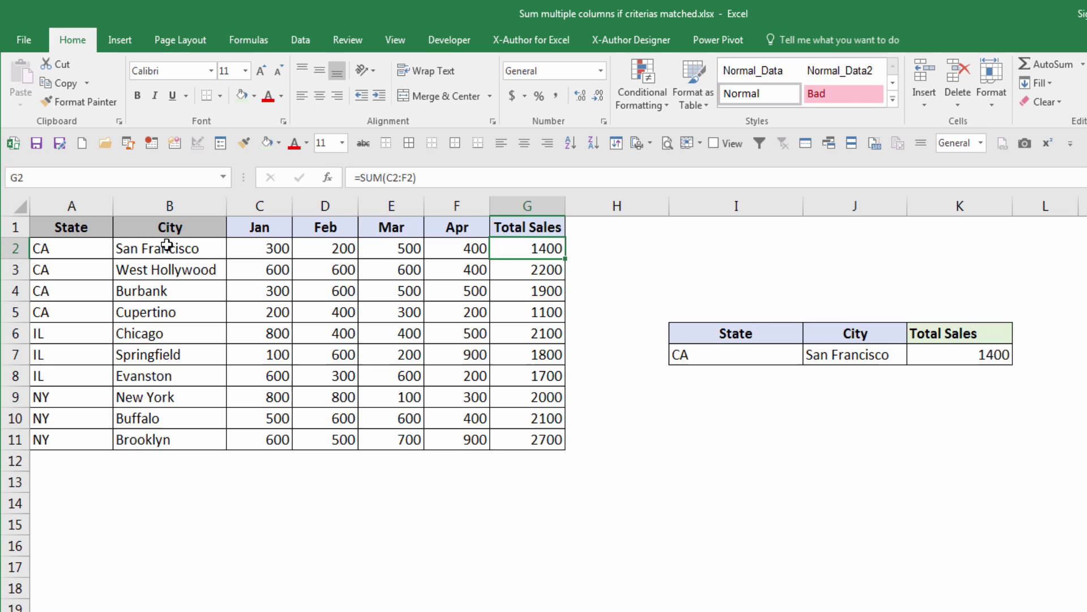
pyautogui.click(964, 355)
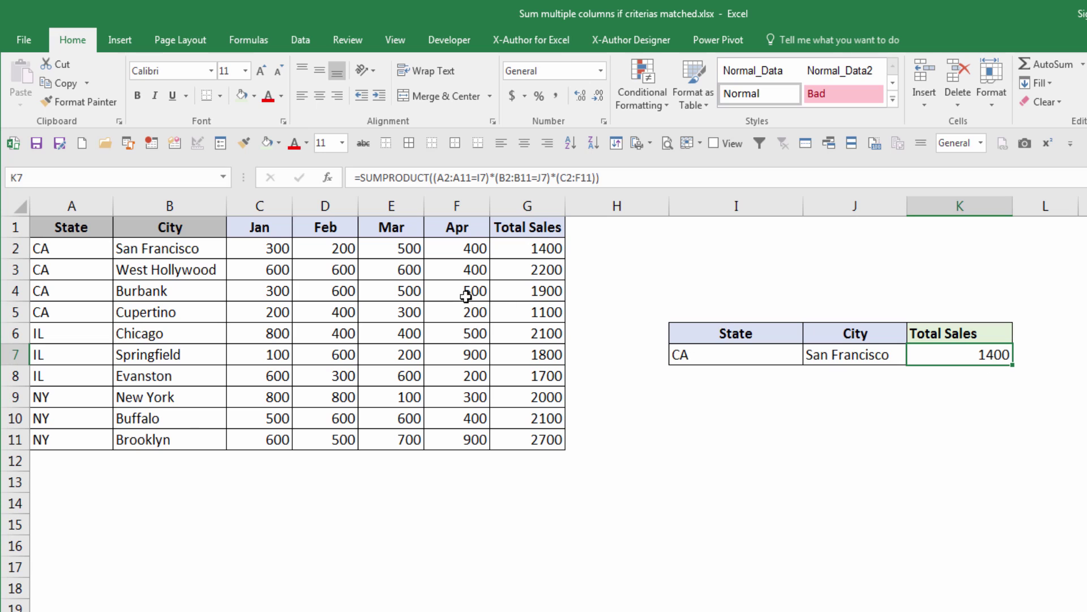
pyautogui.click(727, 360)
pyautogui.write('IL')
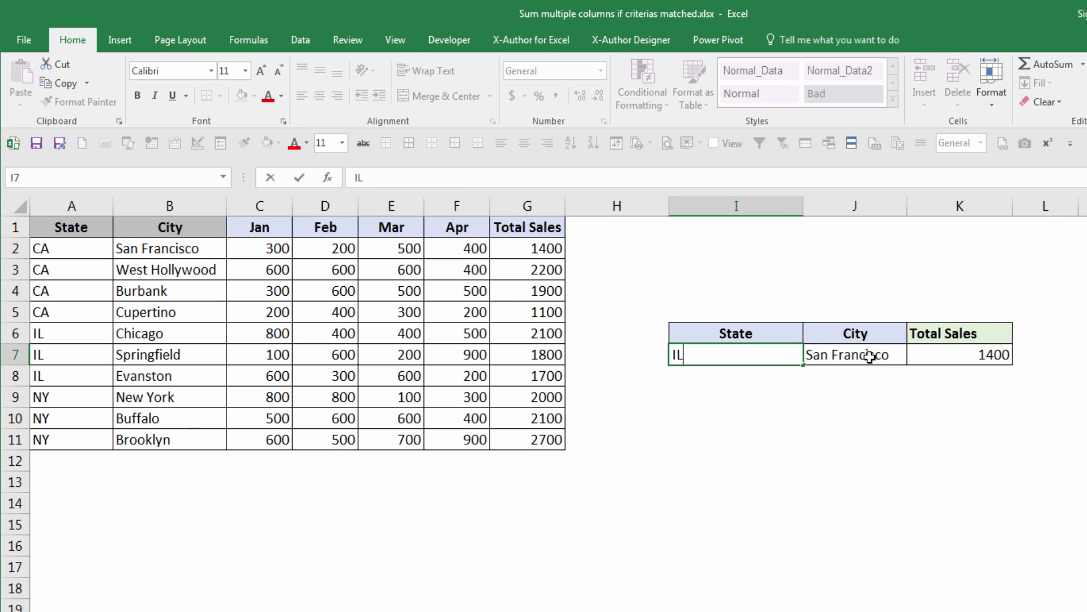
pyautogui.press('Return')
pyautogui.click(870, 356)
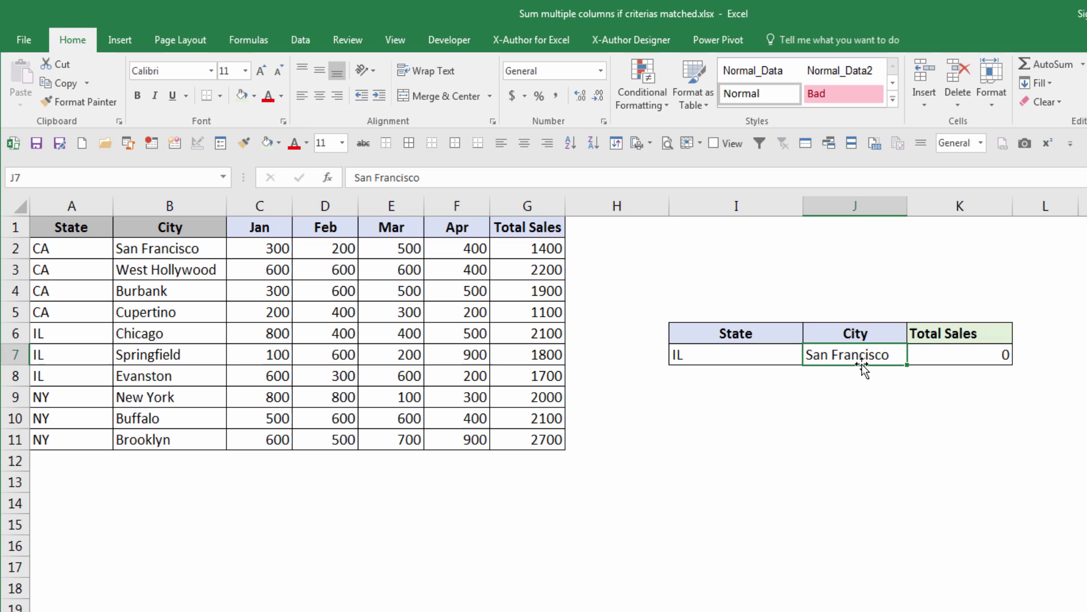
pyautogui.write('Chicago')
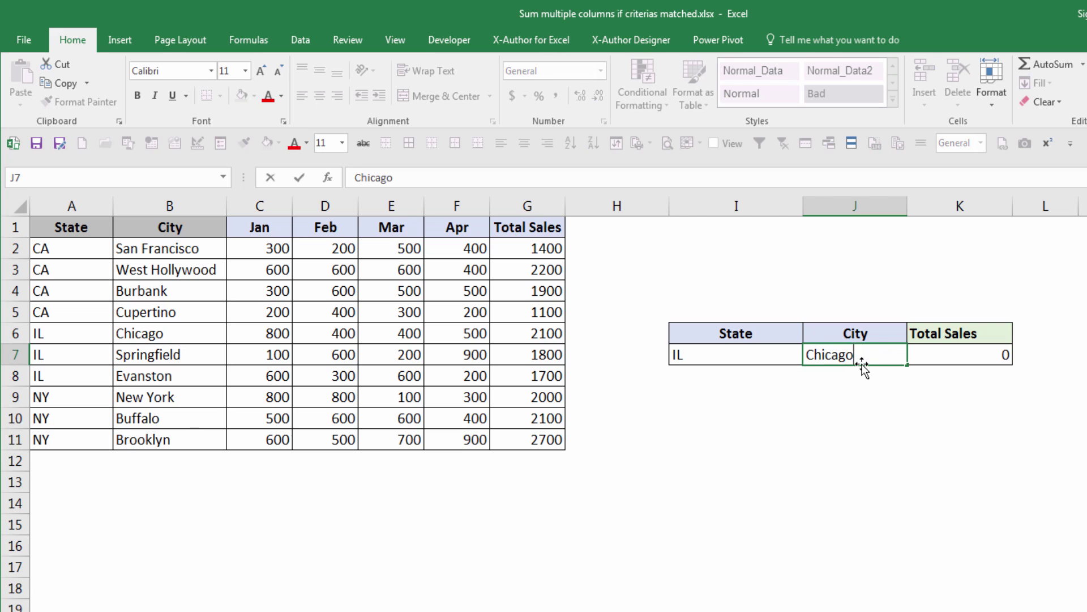
pyautogui.press('Return')
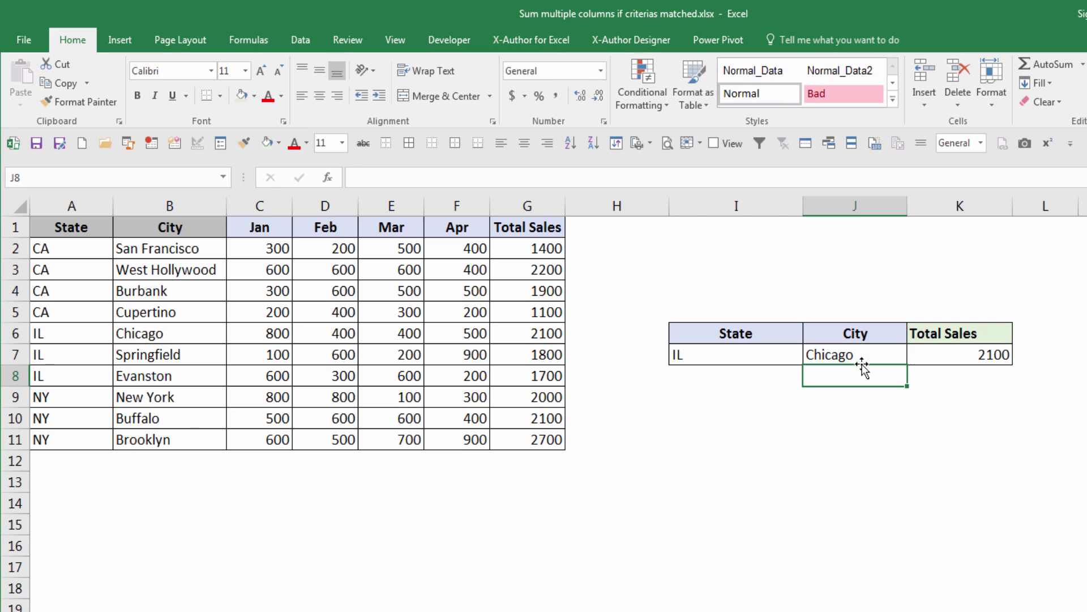
pyautogui.click(951, 361)
pyautogui.doubleClick(950, 364)
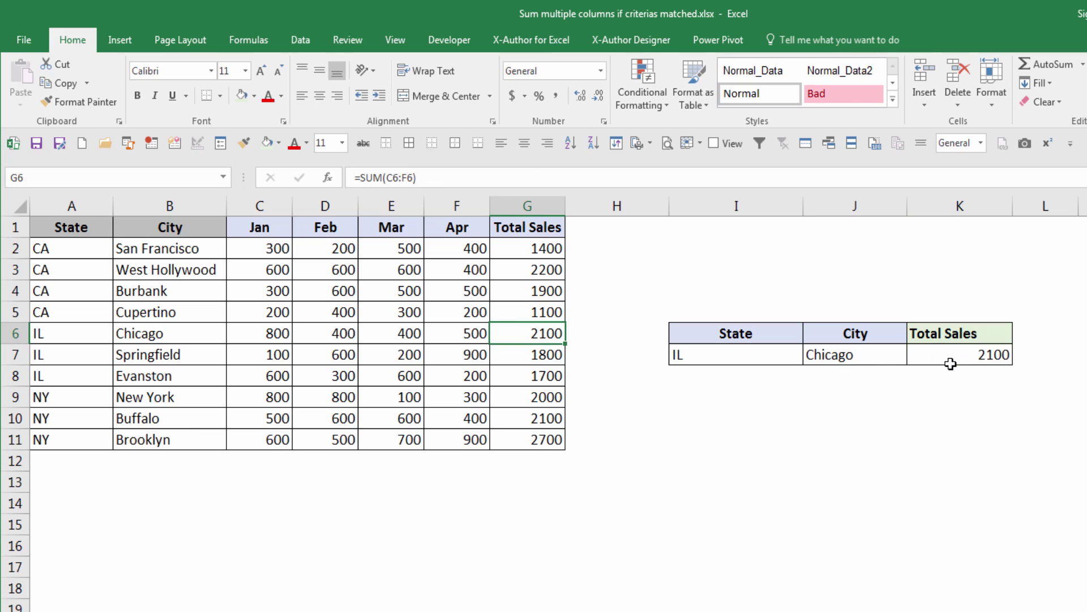